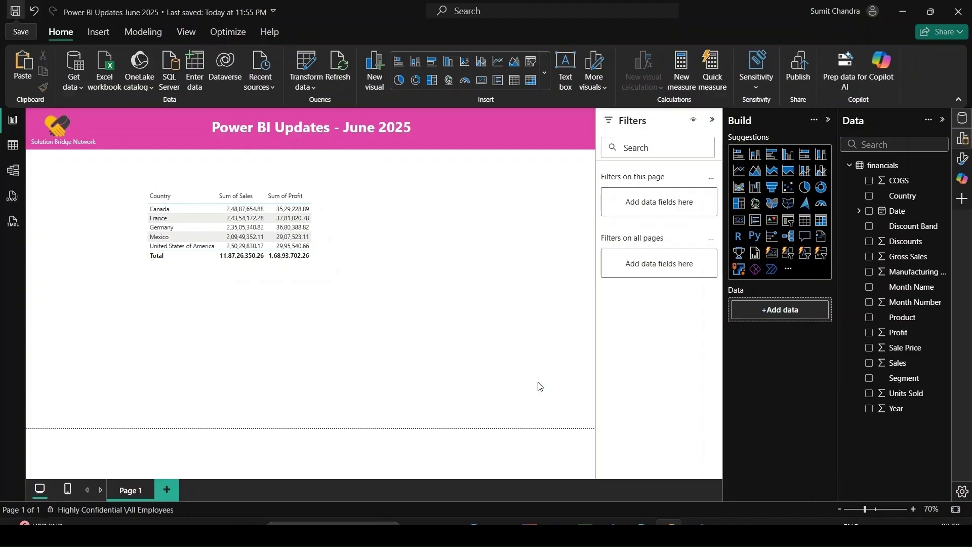
Switch to the Power BI June 2025 feature summary in the browser and review its contents list through to Closing.
{"action": "mouse_move", "coordinate": [474, 527]}
{"action": "left_click", "coordinate": [454, 481]}
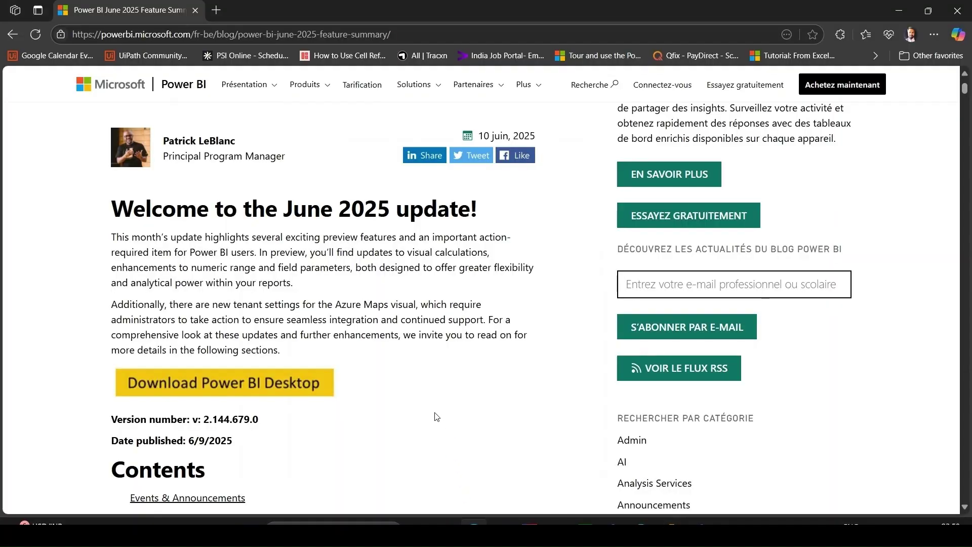
{"action": "scroll", "coordinate": [437, 416], "scroll_direction": "down", "scroll_amount": 5}
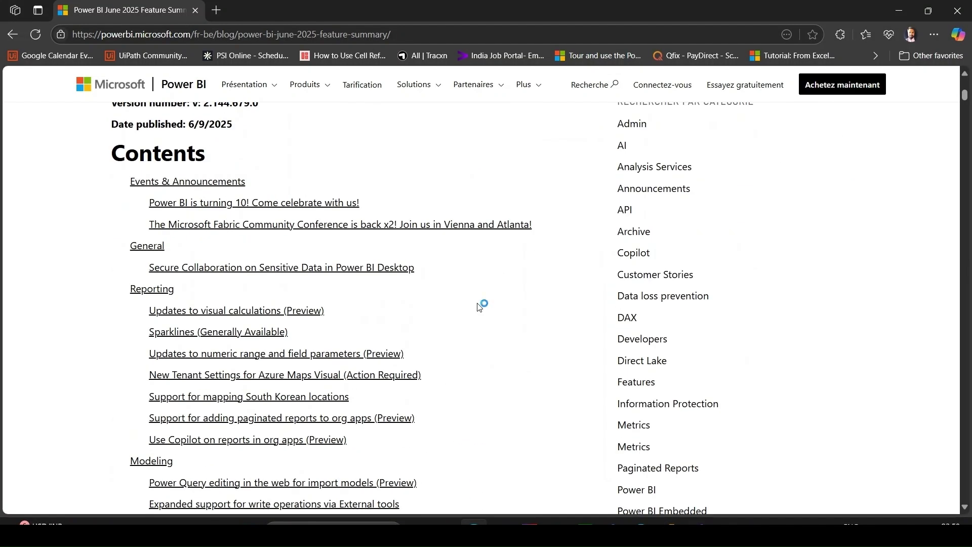
{"action": "scroll", "coordinate": [479, 307], "scroll_direction": "down", "scroll_amount": 1}
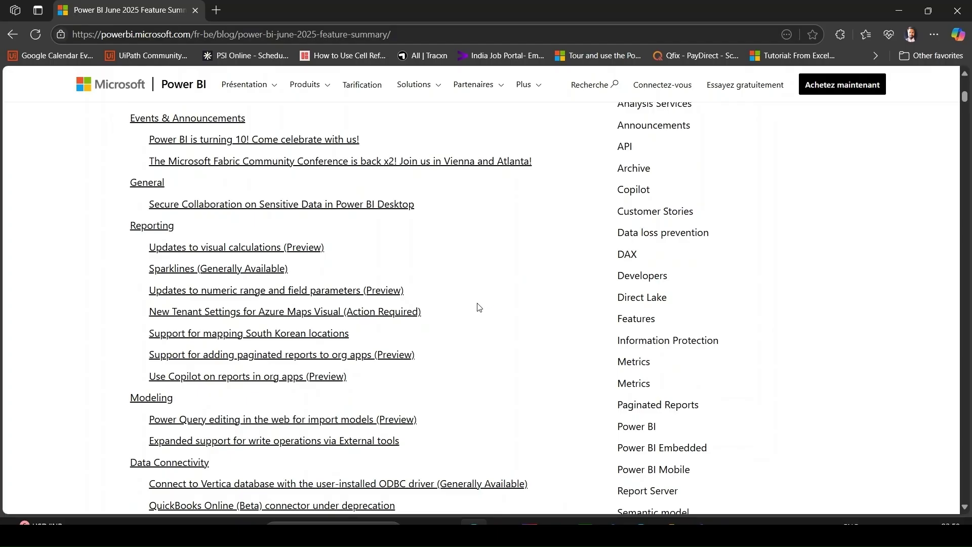
{"action": "scroll", "coordinate": [479, 308], "scroll_direction": "down", "scroll_amount": 1}
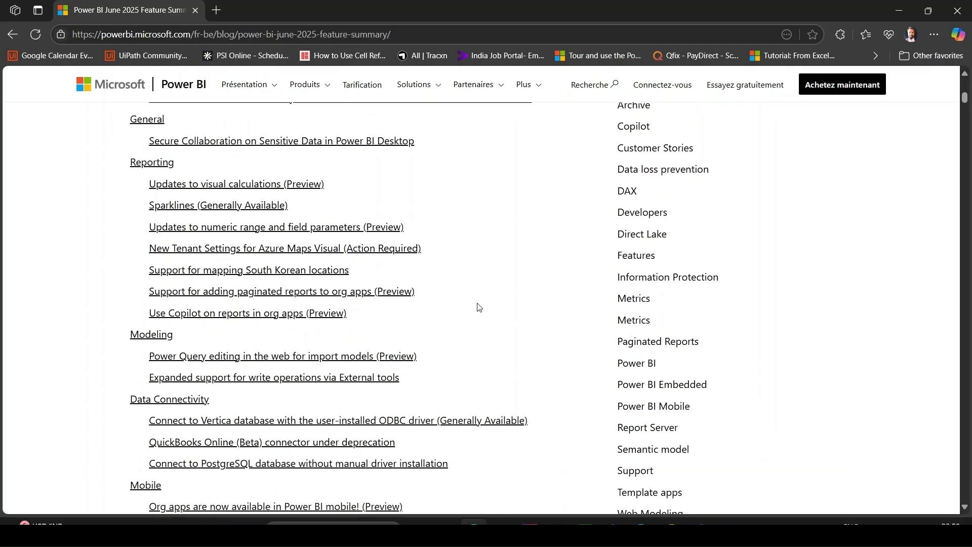
{"action": "scroll", "coordinate": [480, 307], "scroll_direction": "down", "scroll_amount": 1}
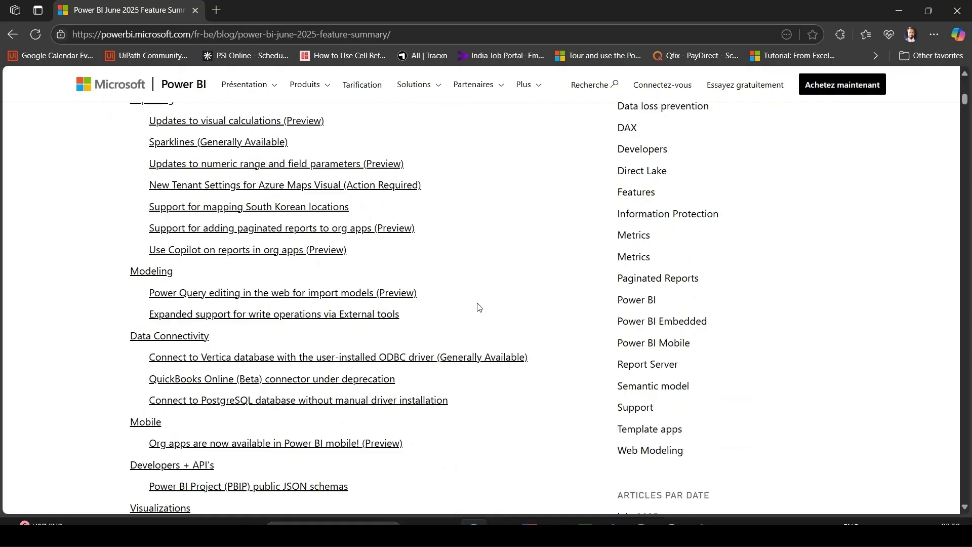
{"action": "scroll", "coordinate": [479, 307], "scroll_direction": "down", "scroll_amount": 2}
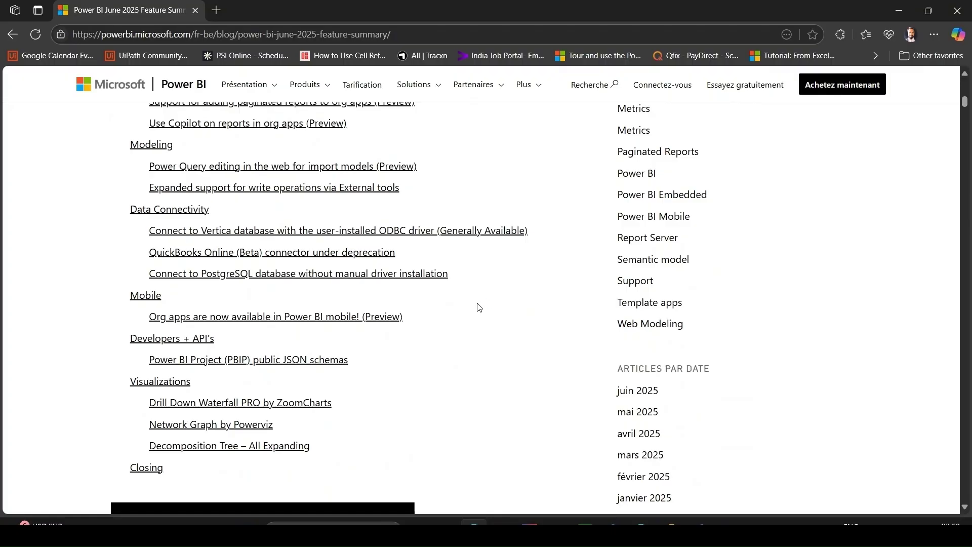
{"action": "scroll", "coordinate": [479, 307], "scroll_direction": "down", "scroll_amount": 1}
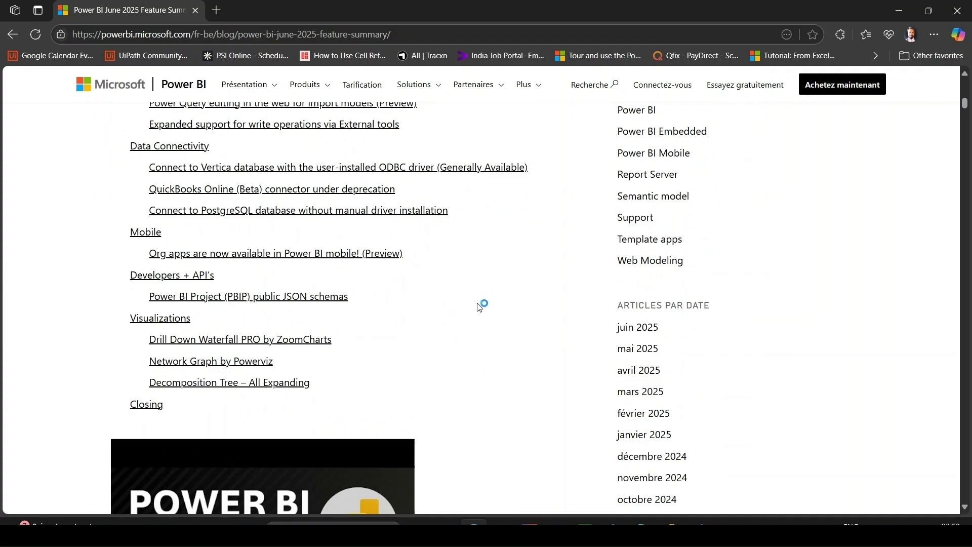
Read the section on secure collaboration on sensitive data and check the information protection tenant setting in the Fabric admin portal.
{"action": "scroll", "coordinate": [559, 261], "scroll_direction": "down", "scroll_amount": 12}
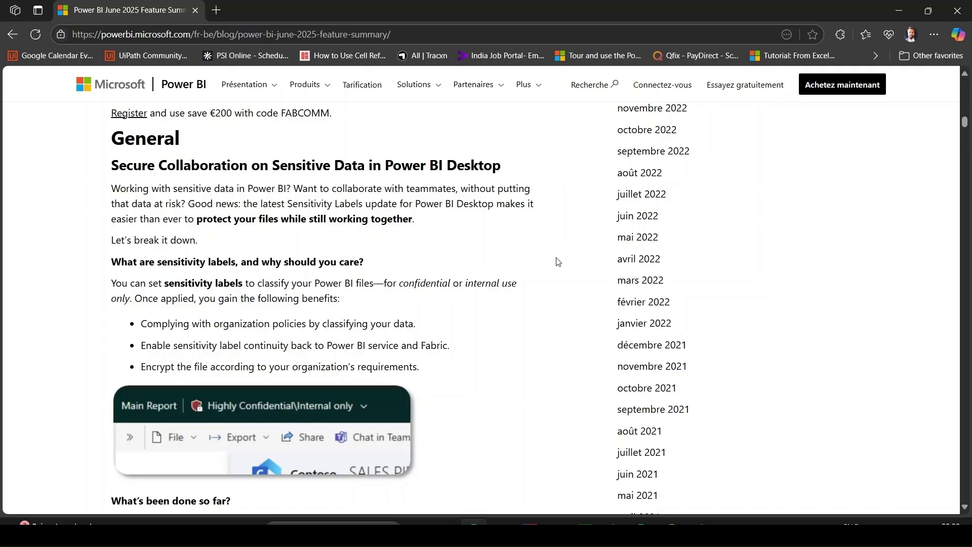
{"action": "scroll", "coordinate": [558, 262], "scroll_direction": "down", "scroll_amount": 5}
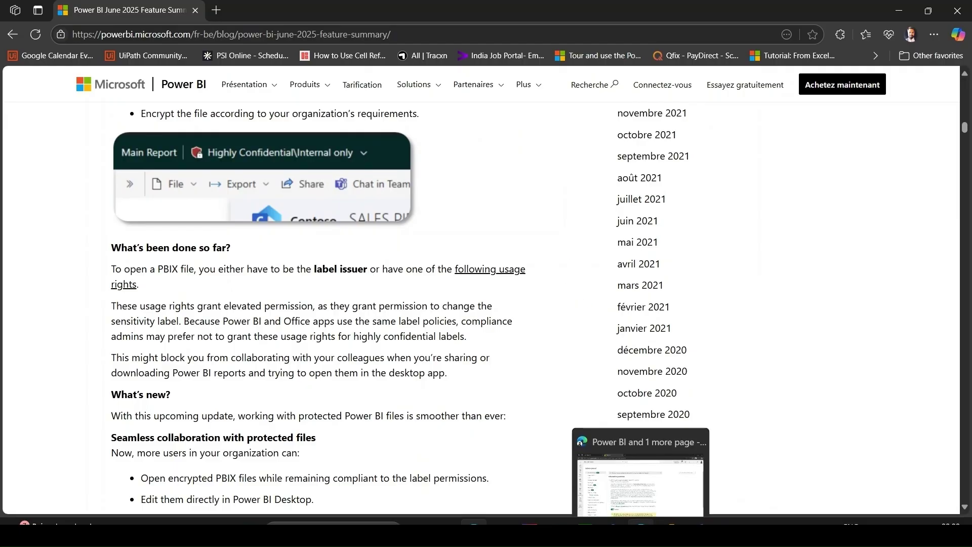
{"action": "left_click", "coordinate": [641, 475]}
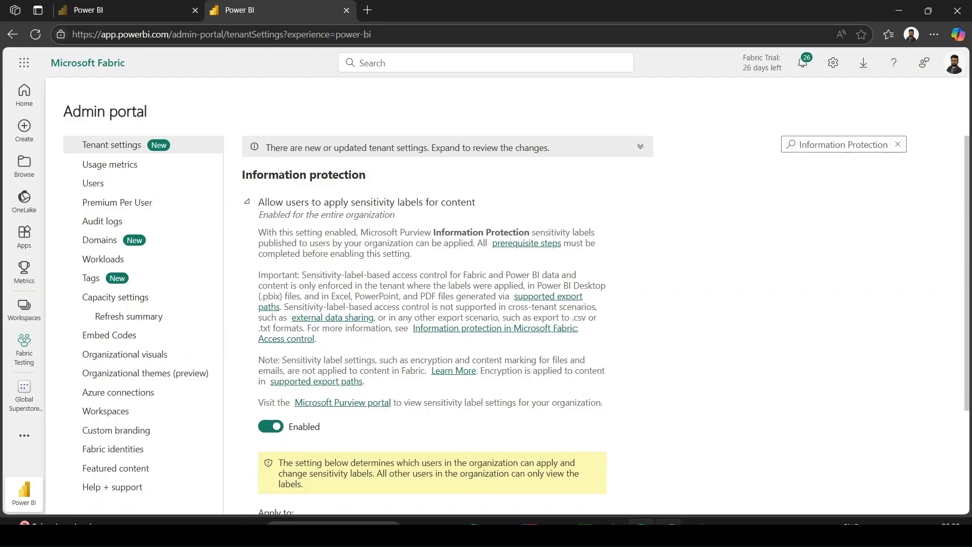
Switch to Power BI Desktop and inspect the report's available sensitivity labels, including those under Highly Confidential.
{"action": "left_click", "coordinate": [671, 522]}
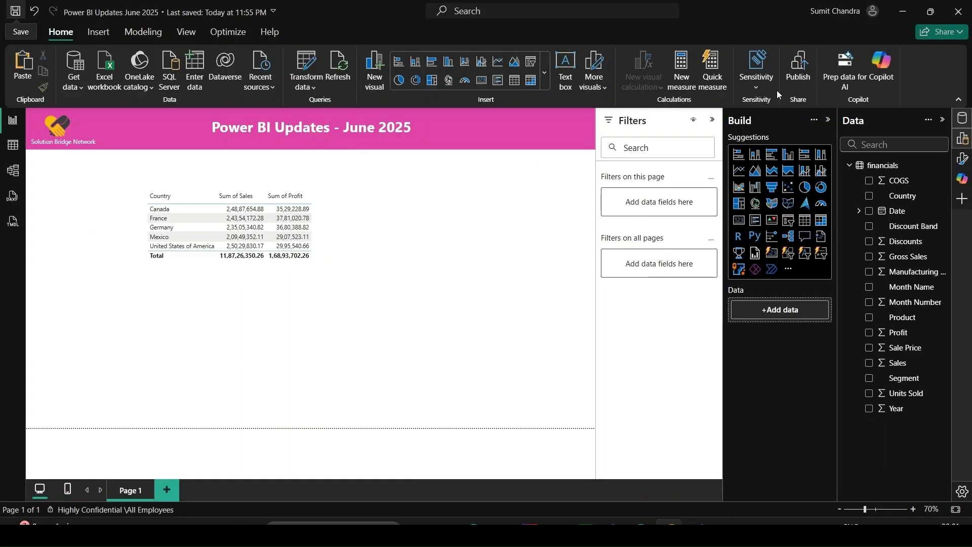
{"action": "left_click", "coordinate": [758, 91]}
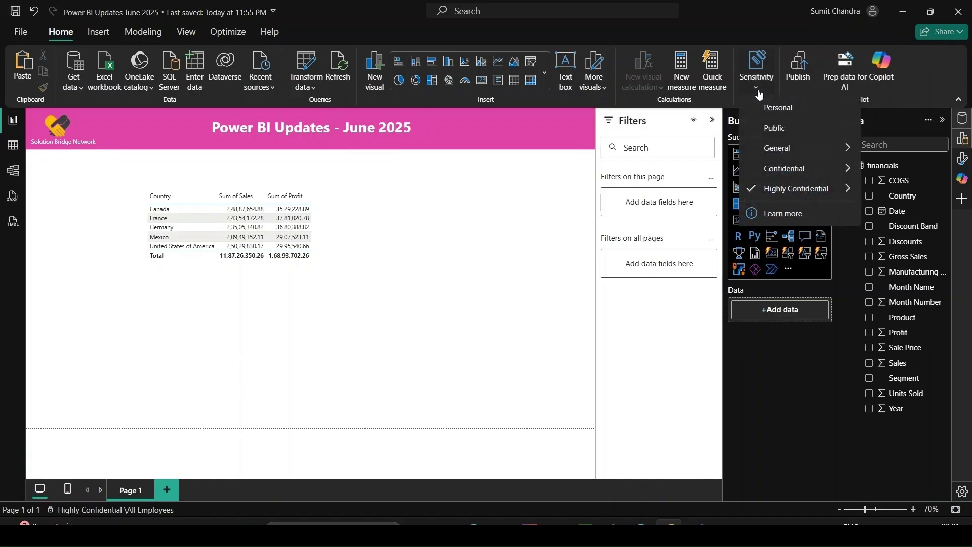
{"action": "mouse_move", "coordinate": [799, 194]}
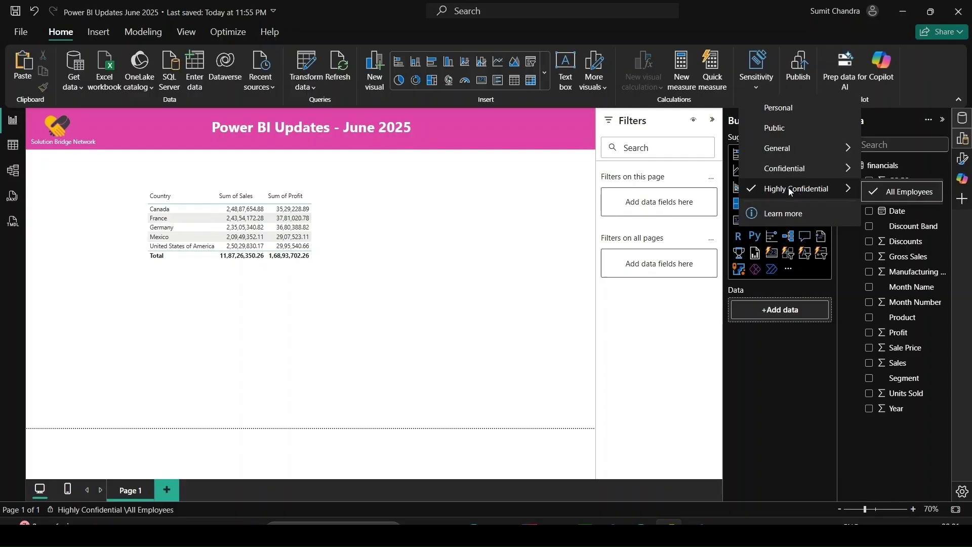
{"action": "left_click", "coordinate": [559, 231]}
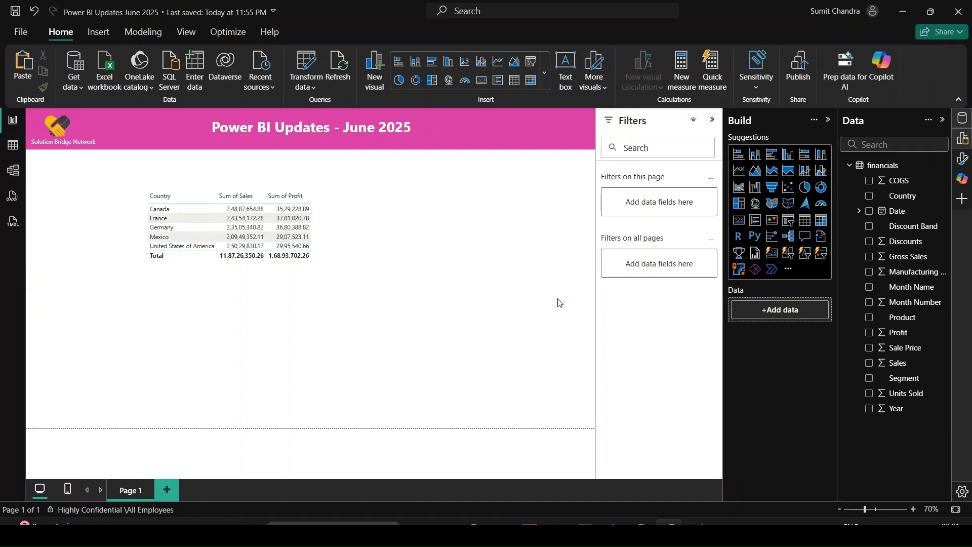
Return to the June 2025 feature summary in the browser and examine the section on updates to visual calculations.
{"action": "mouse_move", "coordinate": [473, 529]}
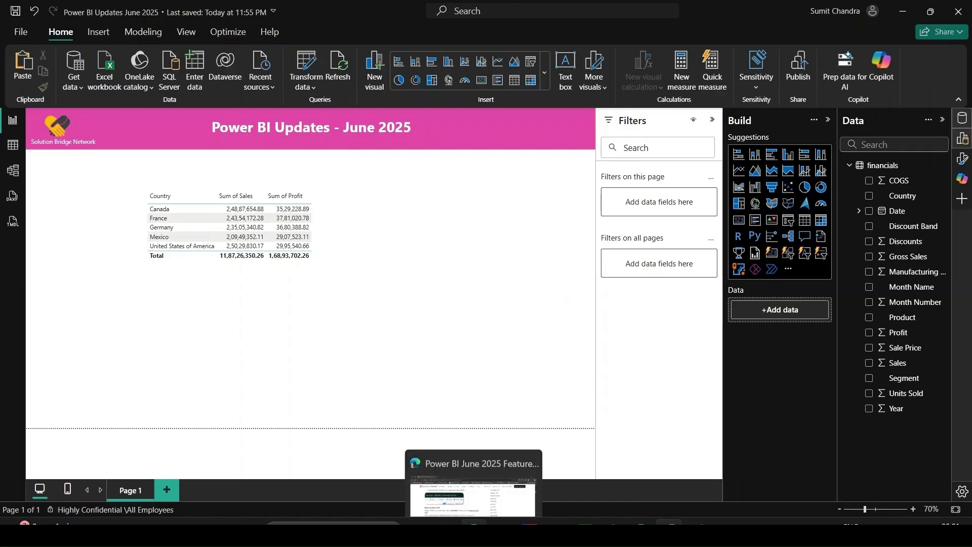
{"action": "left_click", "coordinate": [464, 498]}
{"action": "scroll", "coordinate": [386, 362], "scroll_direction": "down", "scroll_amount": 20}
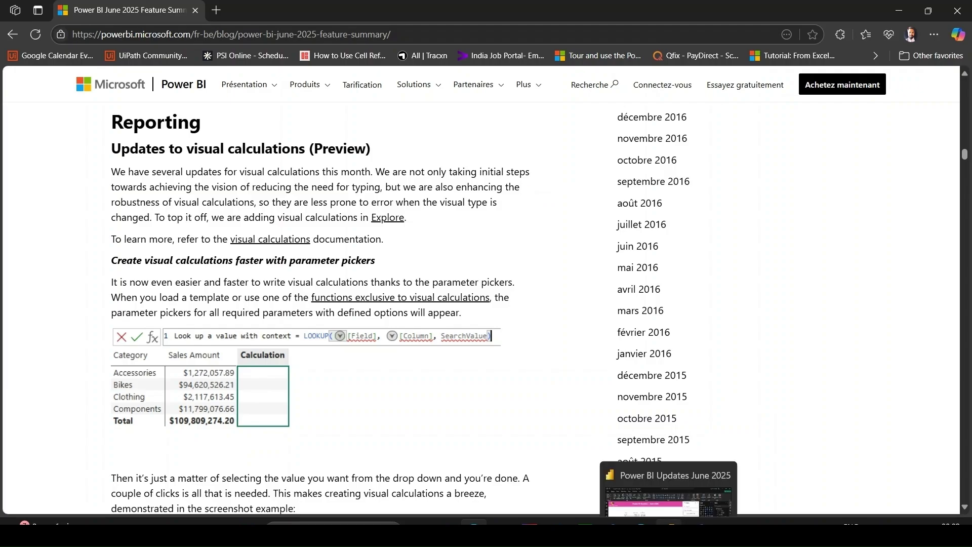
Switch to the Power BI Desktop report and widen the table visual to make room for another column.
{"action": "left_click", "coordinate": [668, 488]}
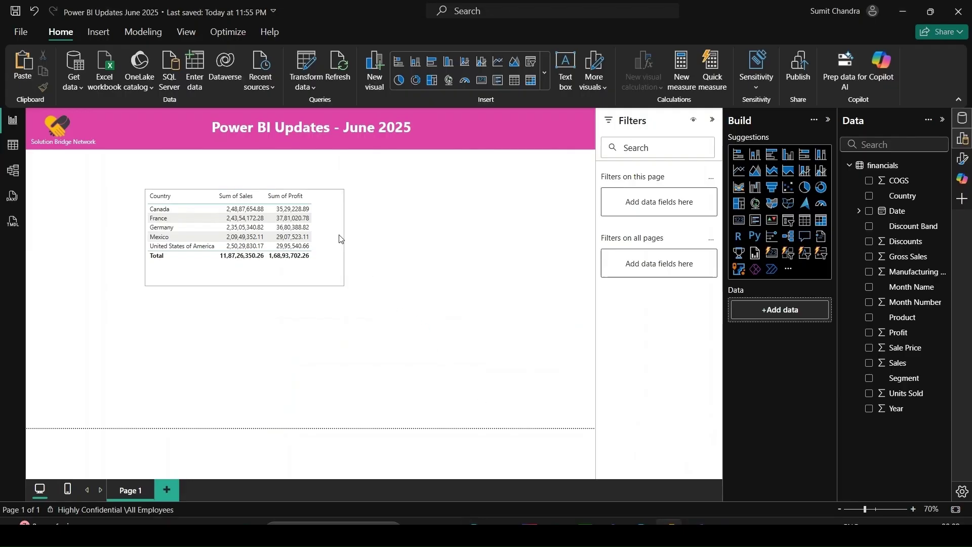
{"action": "left_click", "coordinate": [323, 231]}
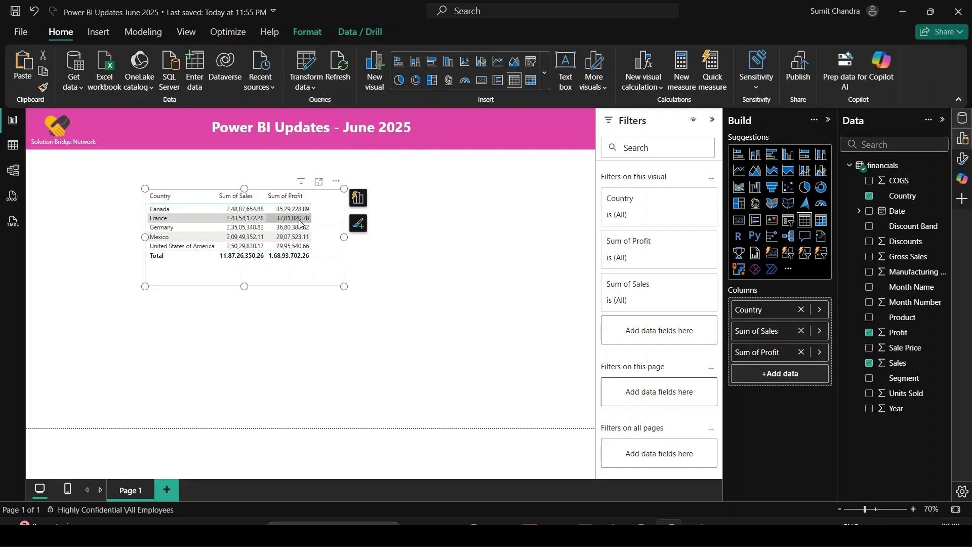
{"action": "left_click_drag", "start_coordinate": [344, 236], "coordinate": [396, 237]}
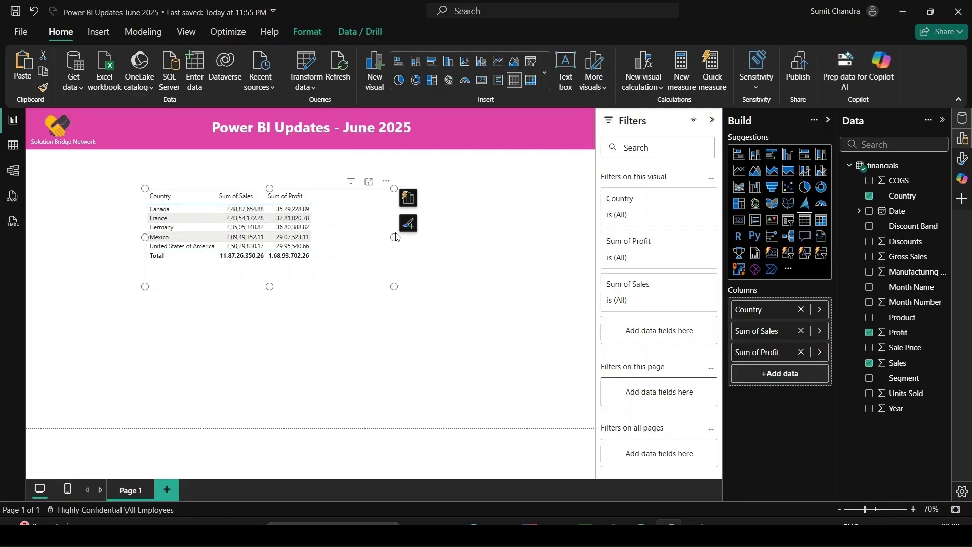
Add a Running sum visual calculation on Sum of Sales to the table and return to the report page.
{"action": "left_click", "coordinate": [657, 96]}
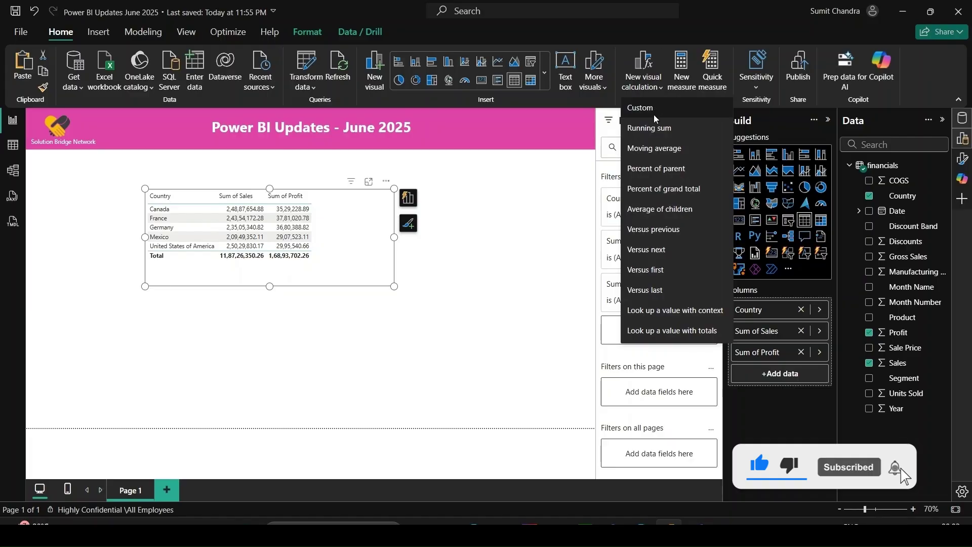
{"action": "left_click", "coordinate": [660, 135]}
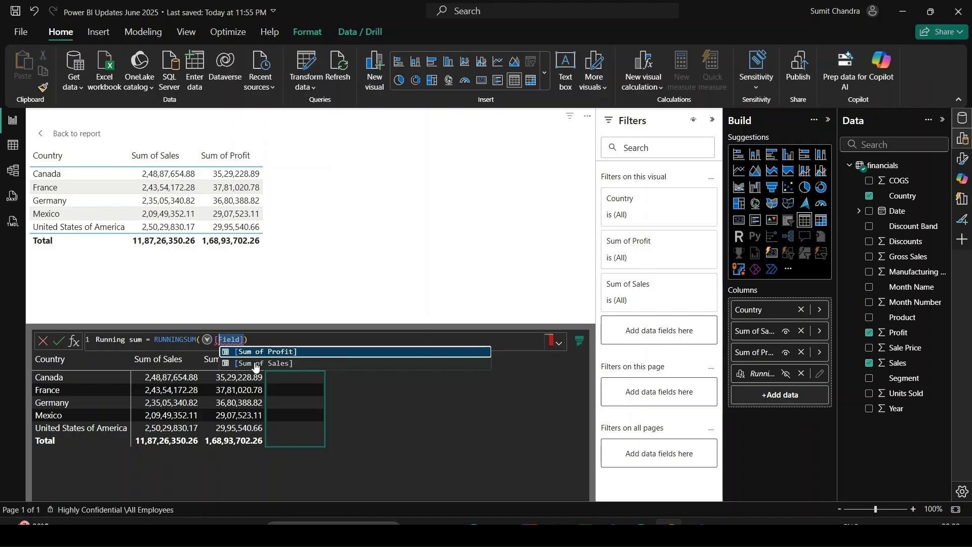
{"action": "left_click", "coordinate": [257, 363]}
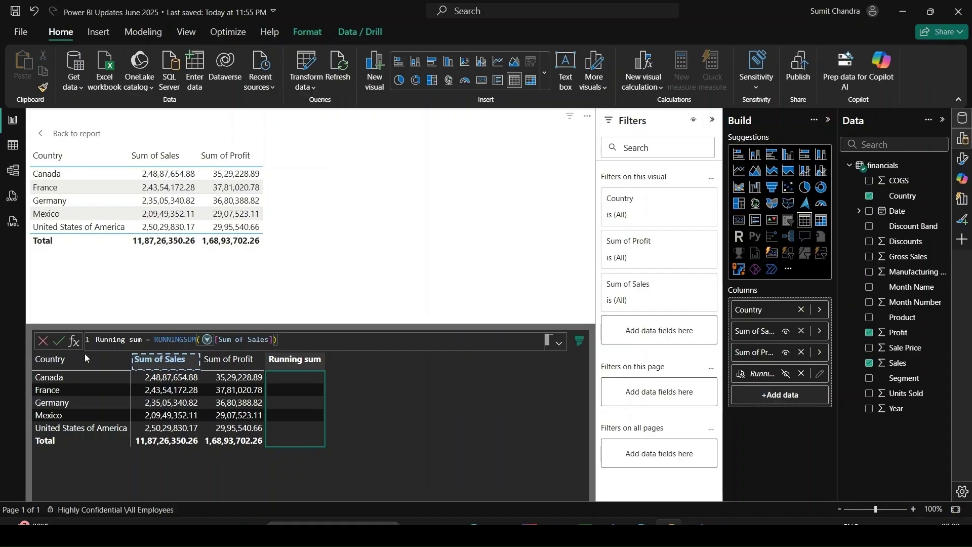
{"action": "left_click", "coordinate": [58, 347]}
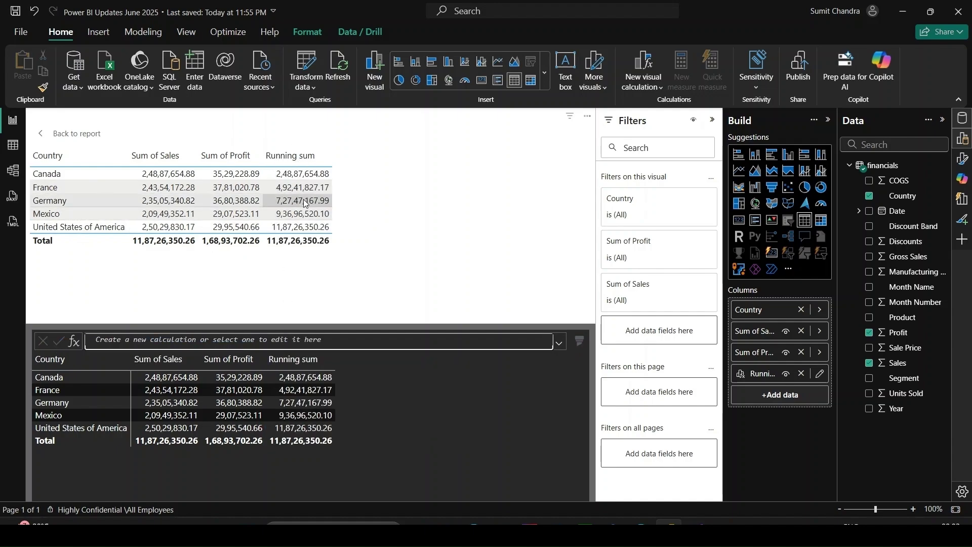
{"action": "left_click", "coordinate": [66, 137]}
{"action": "left_click", "coordinate": [430, 268]}
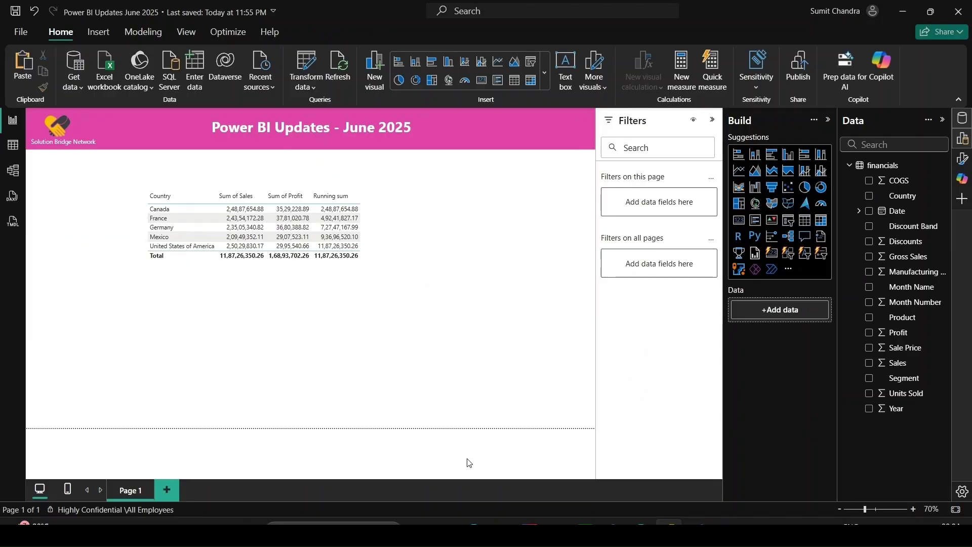
Switch to the Fabric Testing workspace in the browser and explore the data of the Global Superstore Dashboard semantic model.
{"action": "left_click", "coordinate": [641, 521]}
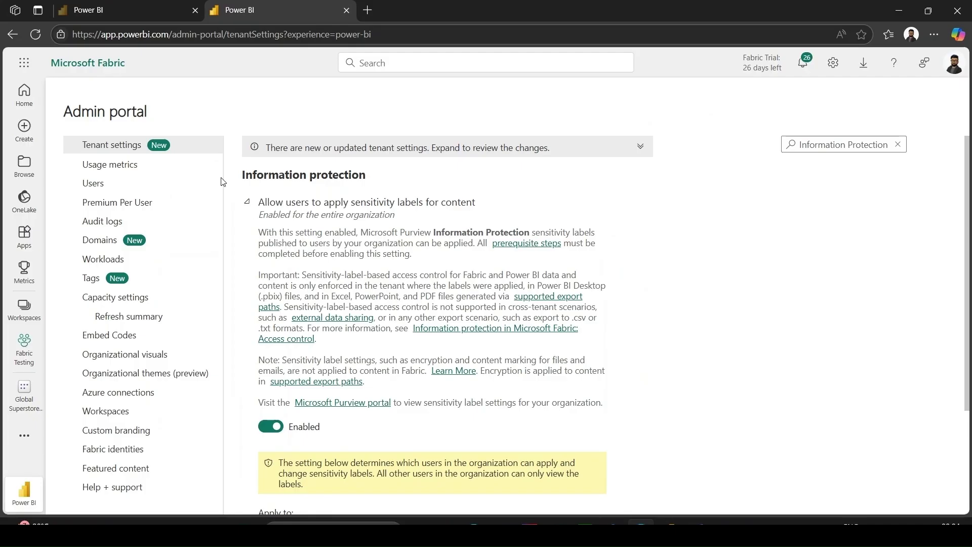
{"action": "left_click", "coordinate": [126, 4]}
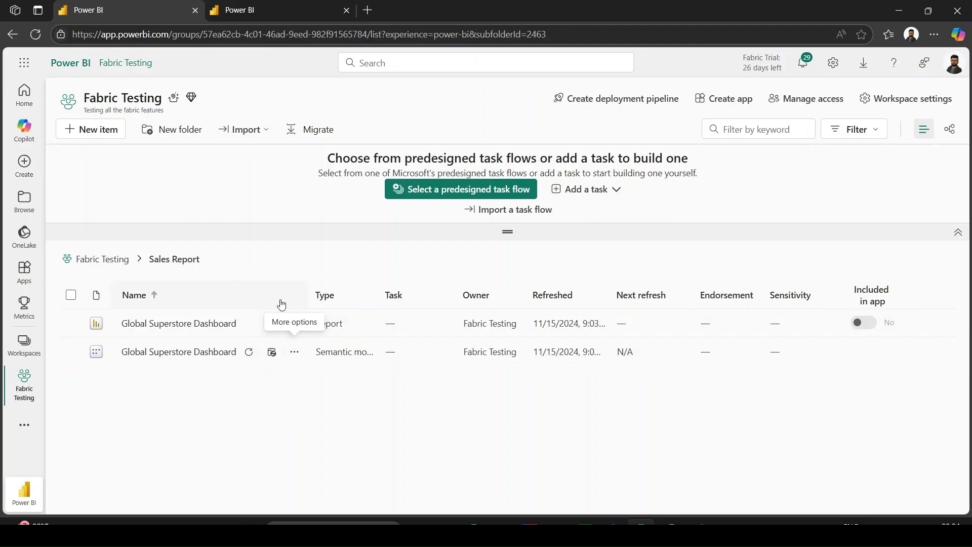
{"action": "left_click", "coordinate": [295, 351]}
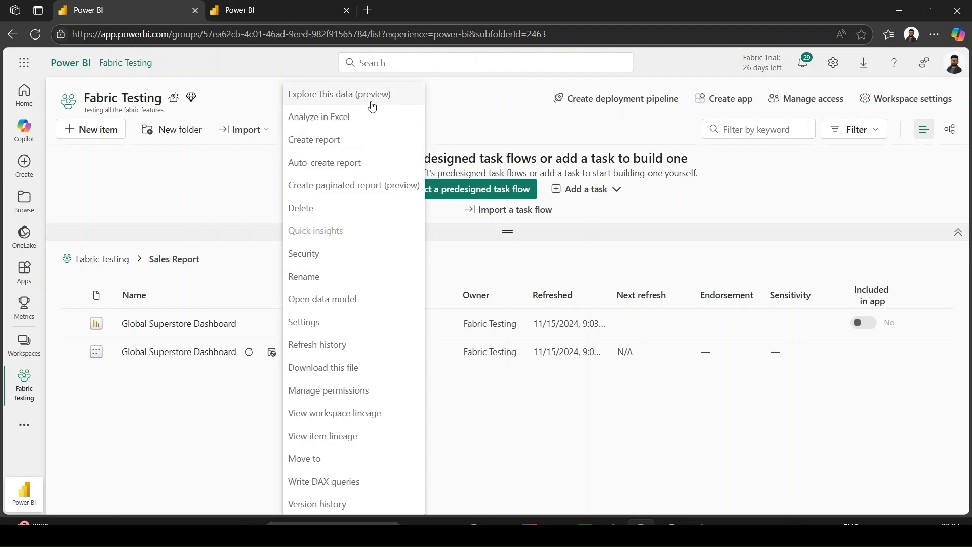
{"action": "left_click", "coordinate": [372, 95]}
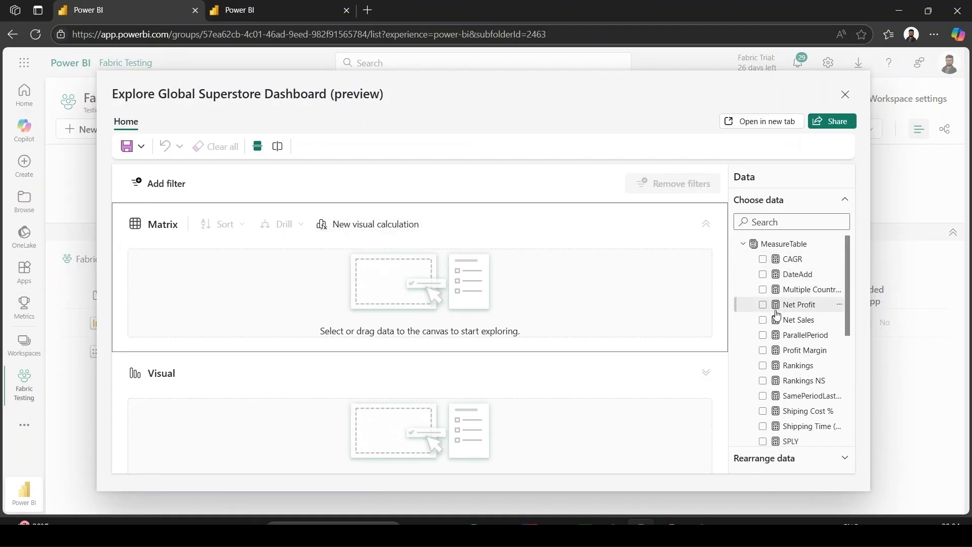
Add Country from CountryTable and the Net Sales measure to the exploration matrix.
{"action": "scroll", "coordinate": [777, 313], "scroll_direction": "down", "scroll_amount": 1}
{"action": "scroll", "coordinate": [777, 314], "scroll_direction": "down", "scroll_amount": 3}
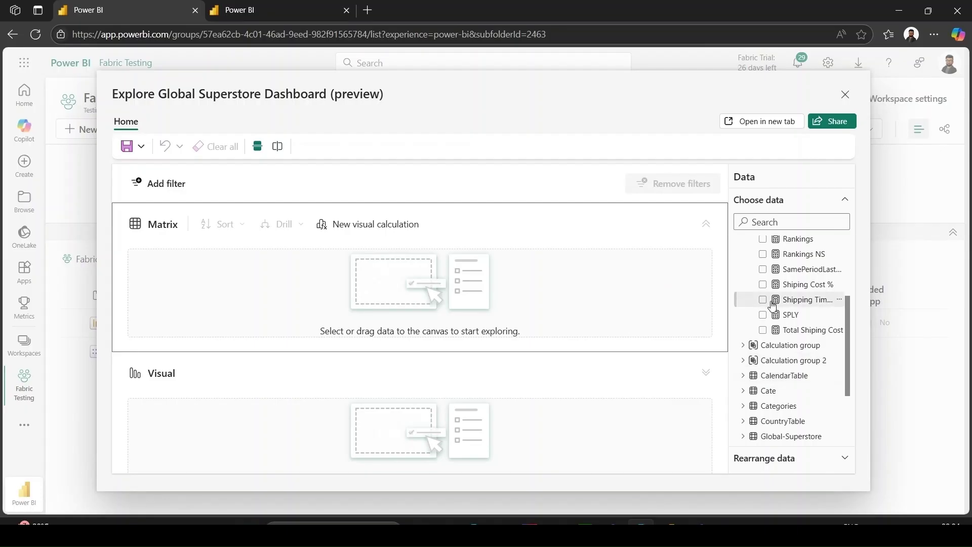
{"action": "left_click", "coordinate": [743, 420]}
{"action": "scroll", "coordinate": [759, 400], "scroll_direction": "down", "scroll_amount": 3}
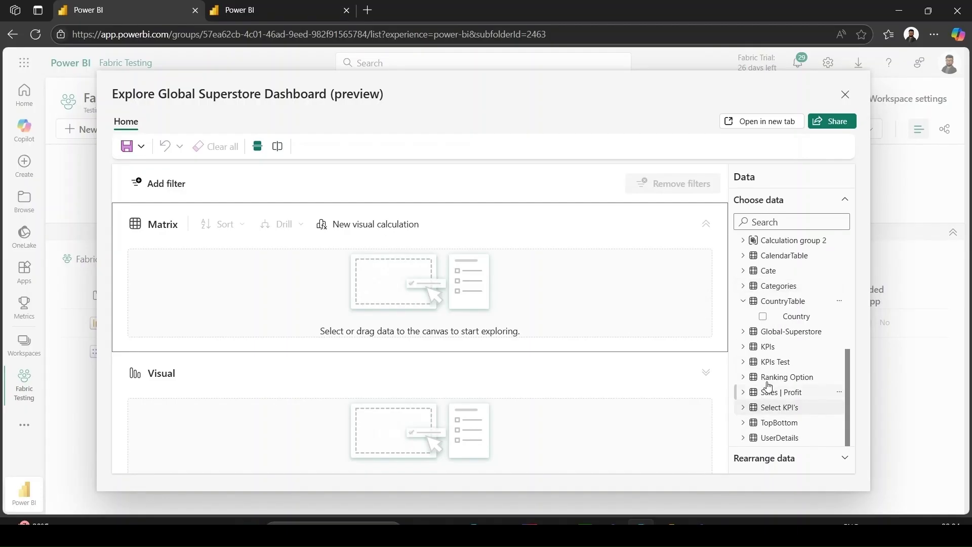
{"action": "left_click", "coordinate": [763, 319]}
{"action": "scroll", "coordinate": [763, 320], "scroll_direction": "up", "scroll_amount": 10}
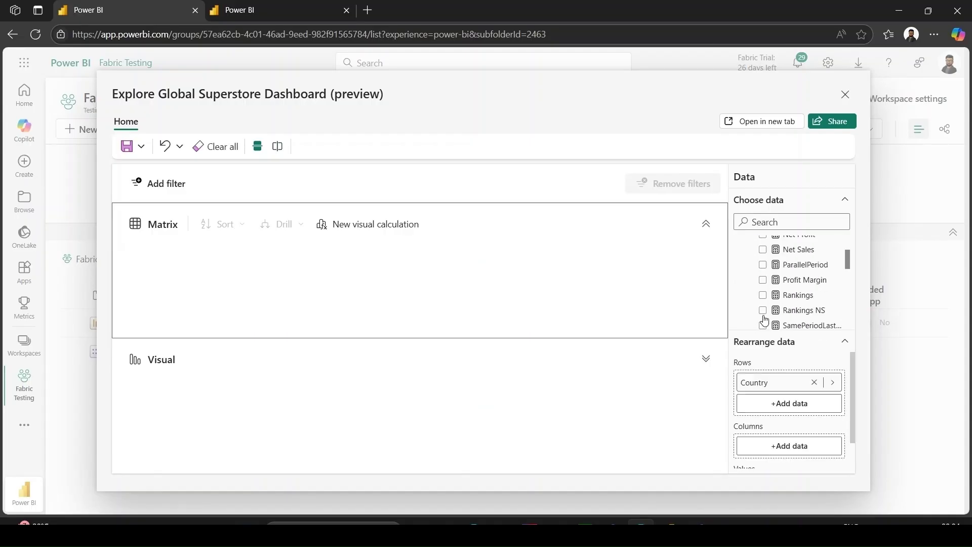
{"action": "scroll", "coordinate": [765, 304], "scroll_direction": "down", "scroll_amount": 2}
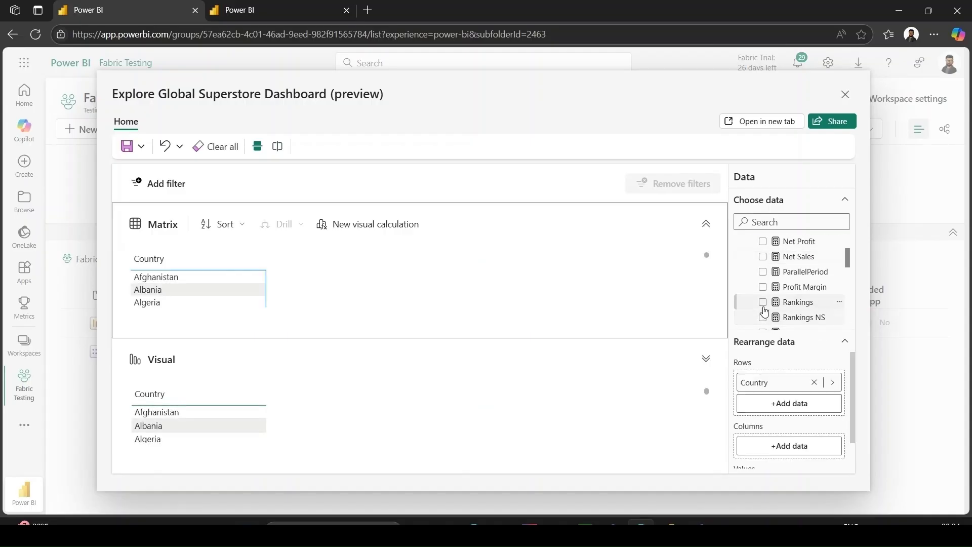
{"action": "left_click", "coordinate": [762, 256]}
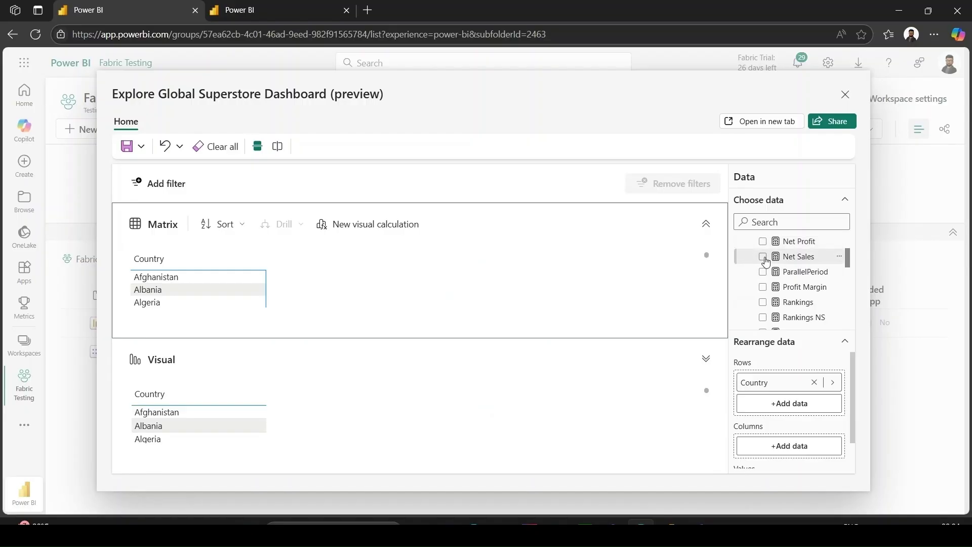
Add the visual calculation Calculation = RUNNINGSUM([Net Sales]) to the matrix and return to the exploration.
{"action": "scroll", "coordinate": [334, 295], "scroll_direction": "down", "scroll_amount": 8}
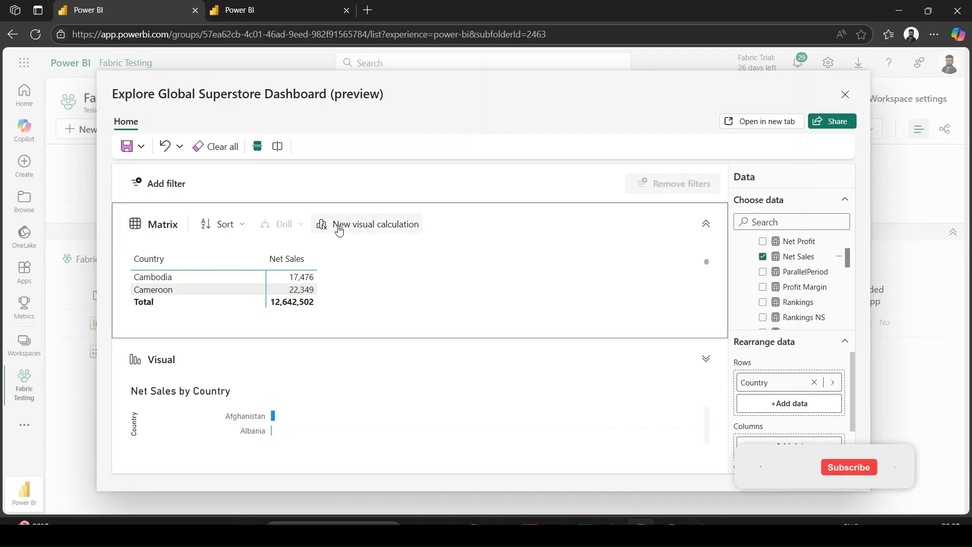
{"action": "left_click", "coordinate": [365, 229]}
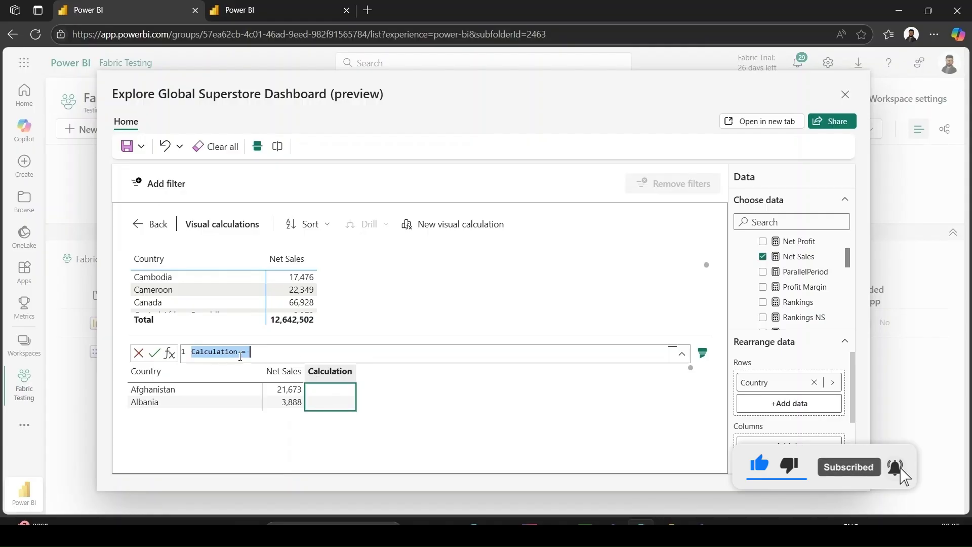
{"action": "left_click", "coordinate": [250, 351]}
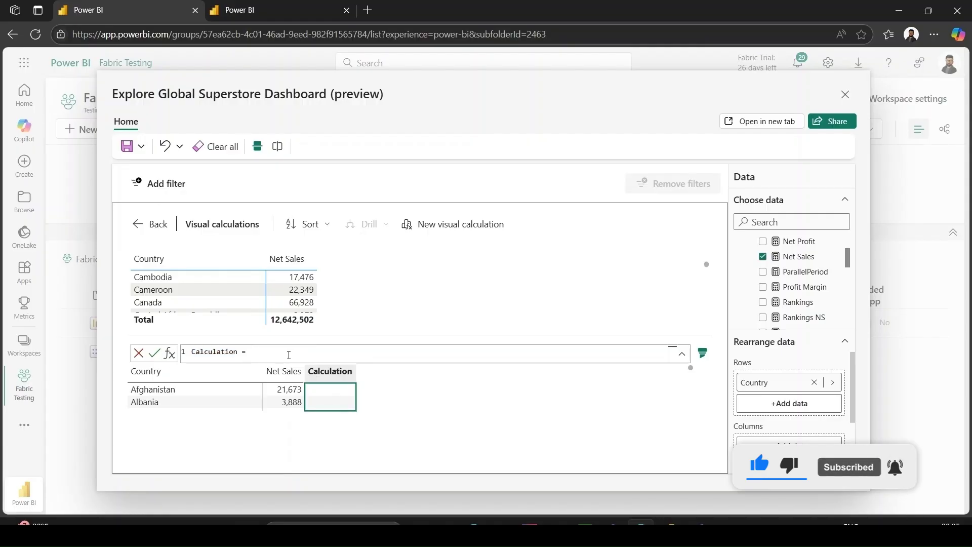
{"action": "type", "text": "Run"}
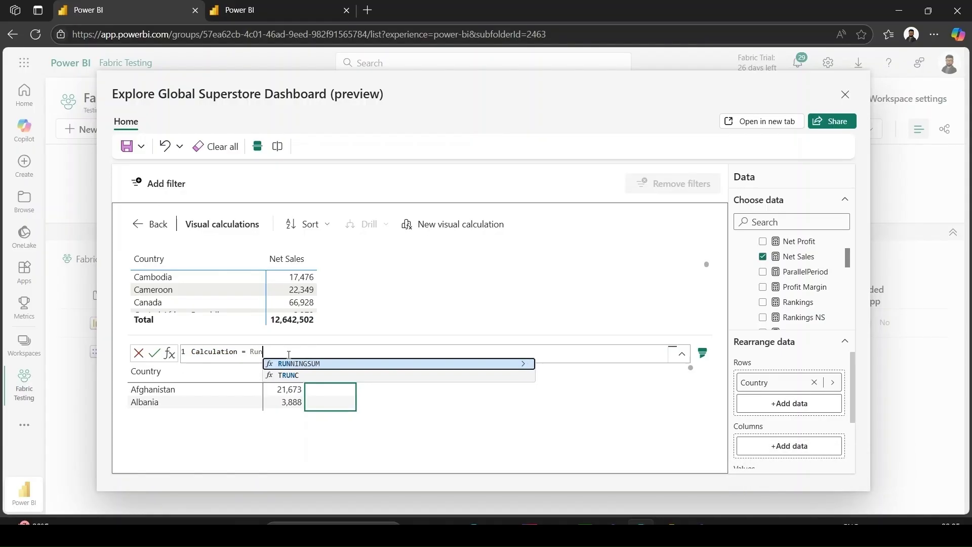
{"action": "key", "text": "Tab"}
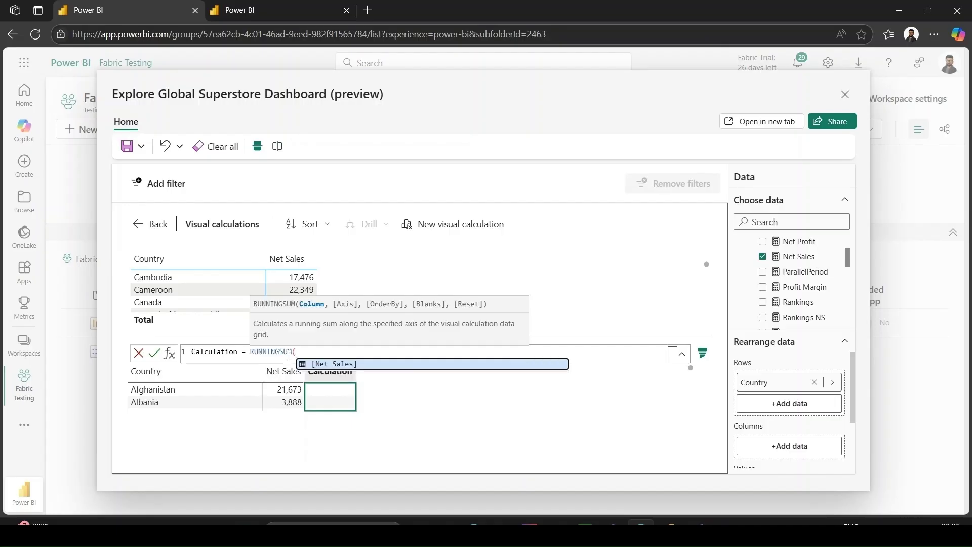
{"action": "left_click", "coordinate": [325, 364]}
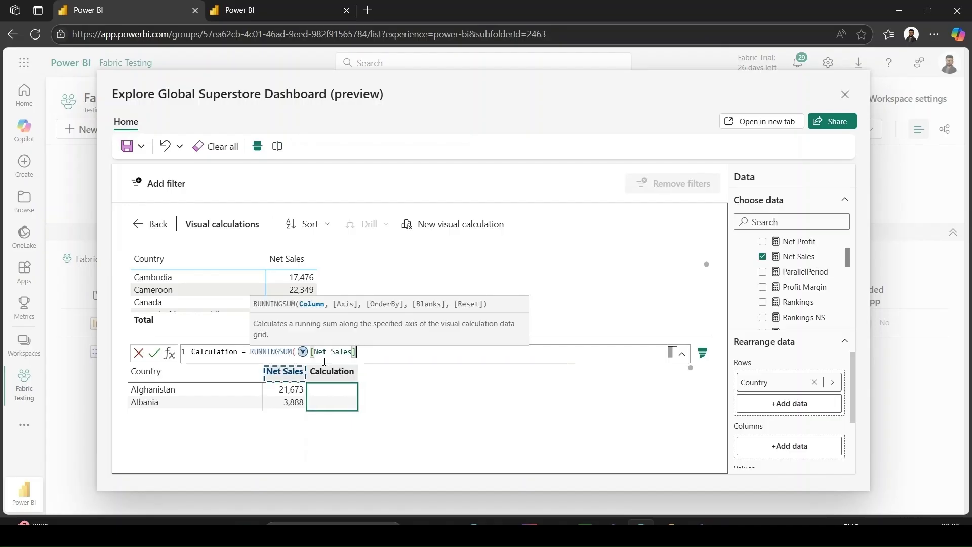
{"action": "type", "text": ")"}
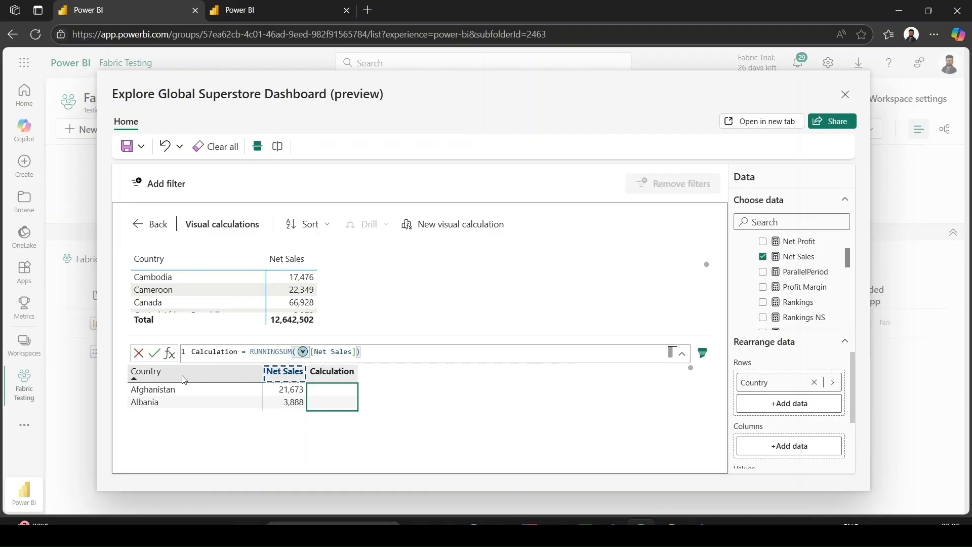
{"action": "left_click", "coordinate": [154, 354]}
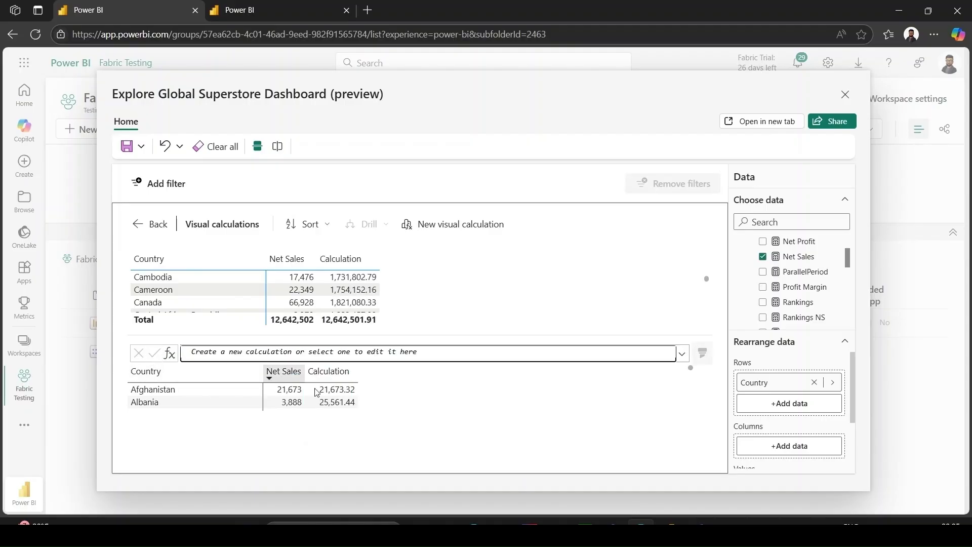
{"action": "scroll", "coordinate": [374, 293], "scroll_direction": "down", "scroll_amount": 2}
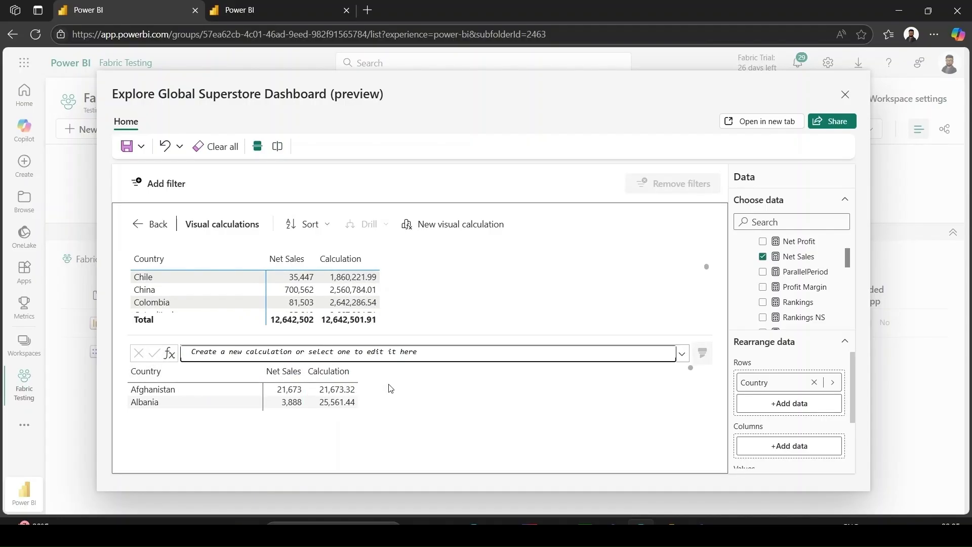
{"action": "left_click", "coordinate": [150, 224]}
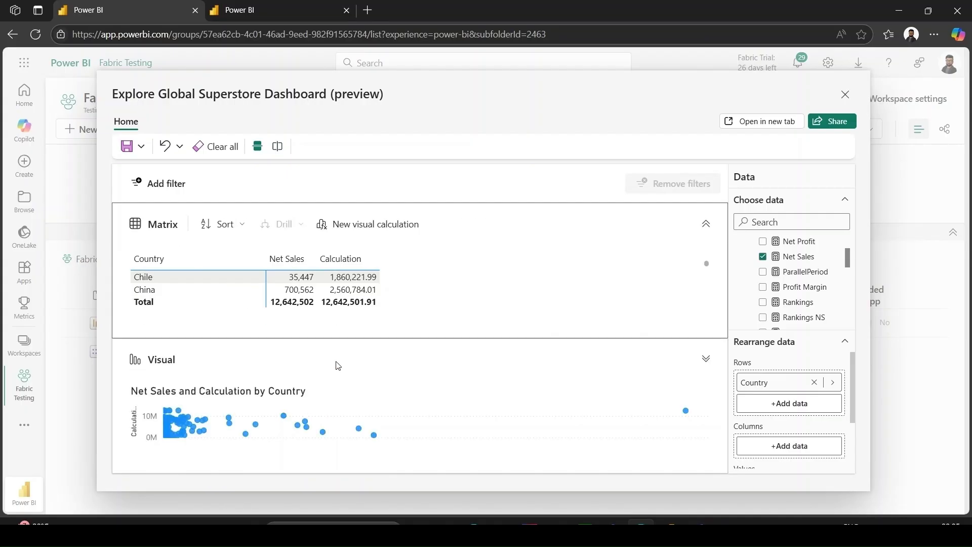
Look through the running sum values by country in the exploration matrix.
{"action": "scroll", "coordinate": [350, 282], "scroll_direction": "down", "scroll_amount": 2}
{"action": "scroll", "coordinate": [351, 282], "scroll_direction": "down", "scroll_amount": 6}
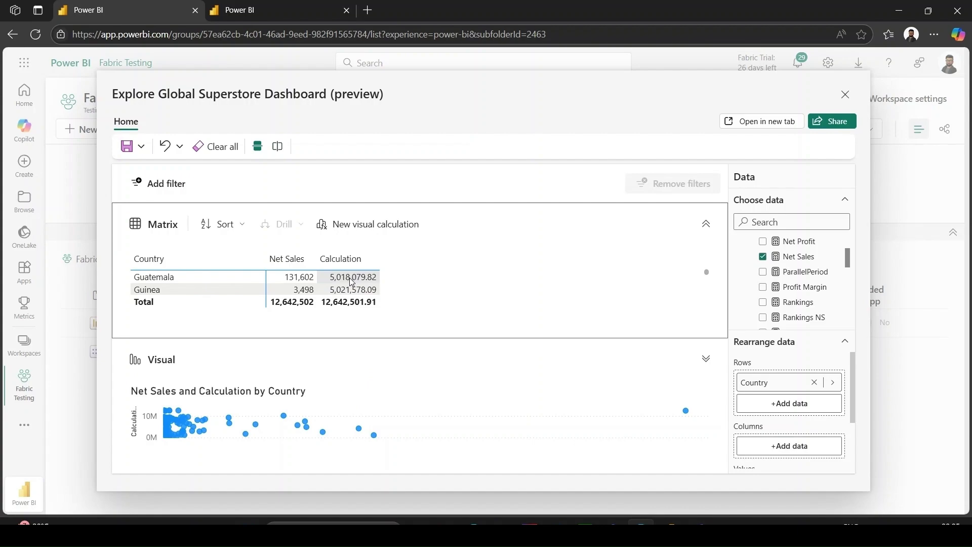
{"action": "left_click", "coordinate": [845, 94]}
{"action": "left_click", "coordinate": [554, 312]}
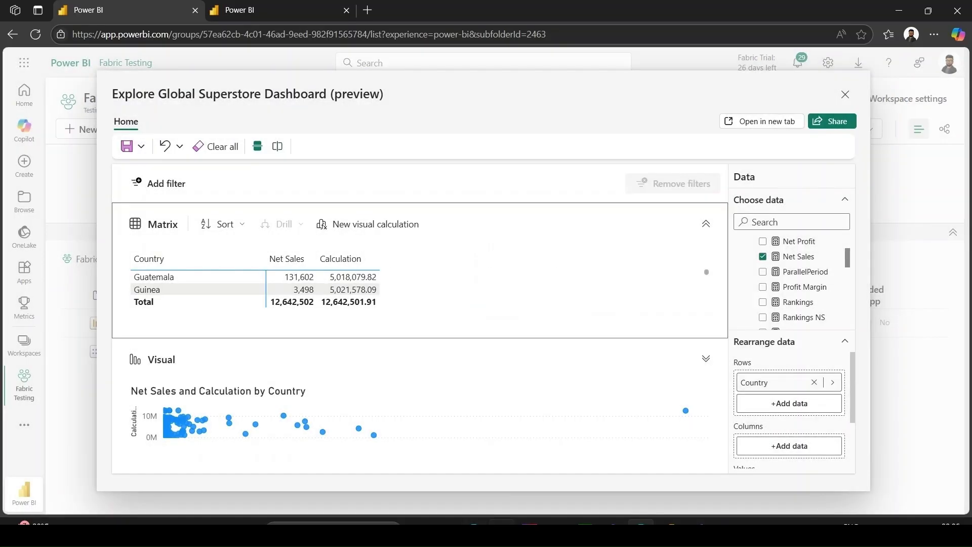
Switch to the Power BI June 2025 feature summary blog and read the Sparklines (Generally Available) section, including the Edit sparkline settings.
{"action": "left_click", "coordinate": [475, 527]}
{"action": "scroll", "coordinate": [422, 357], "scroll_direction": "down", "scroll_amount": 10}
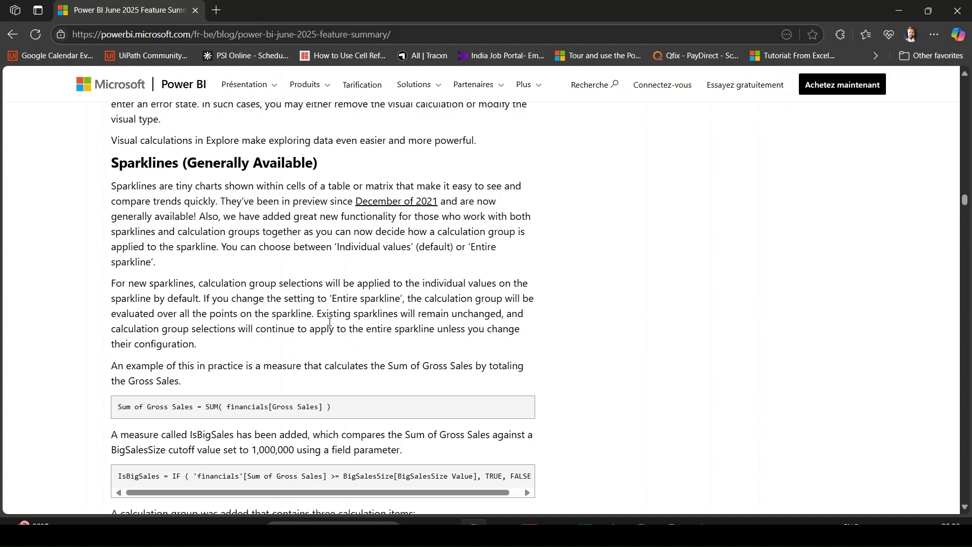
{"action": "scroll", "coordinate": [330, 322], "scroll_direction": "down", "scroll_amount": 10}
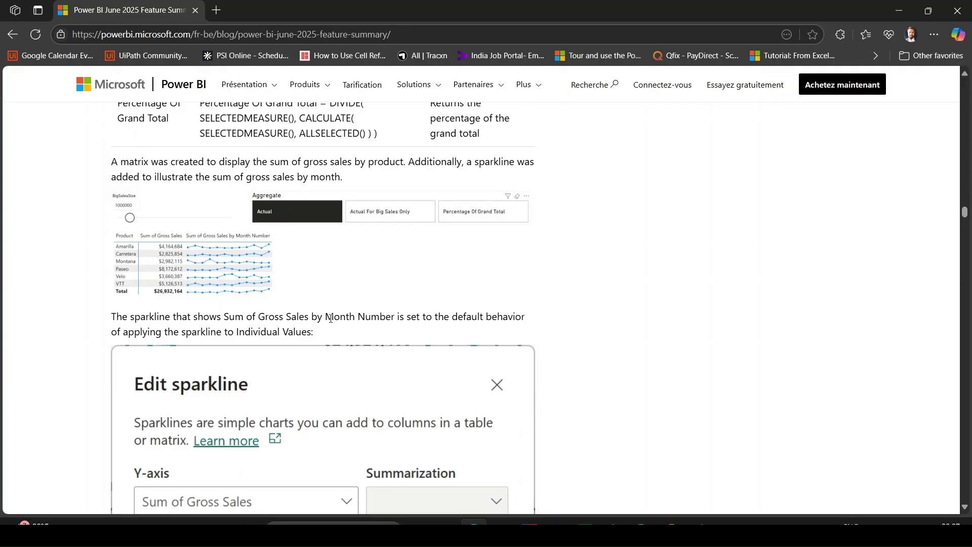
{"action": "scroll", "coordinate": [331, 319], "scroll_direction": "down", "scroll_amount": 10}
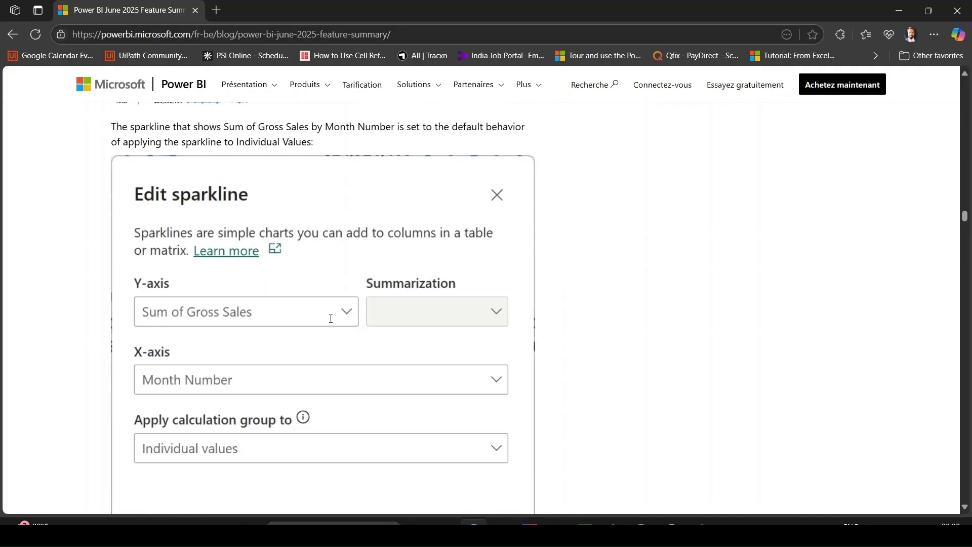
Read the blog sections on paginated reports in org apps and Power Query editing in the web for import models.
{"action": "scroll", "coordinate": [333, 323], "scroll_direction": "down", "scroll_amount": 10}
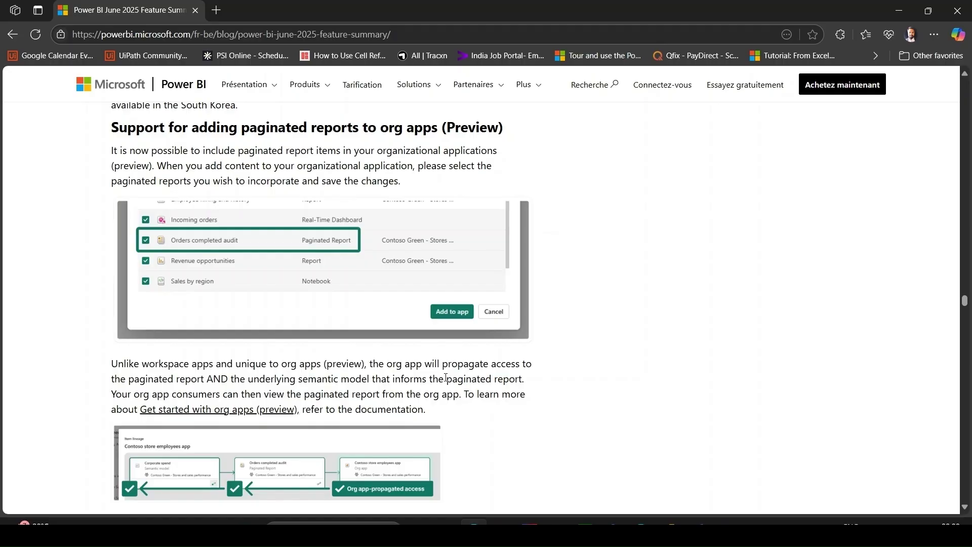
{"action": "scroll", "coordinate": [446, 378], "scroll_direction": "down", "scroll_amount": 10}
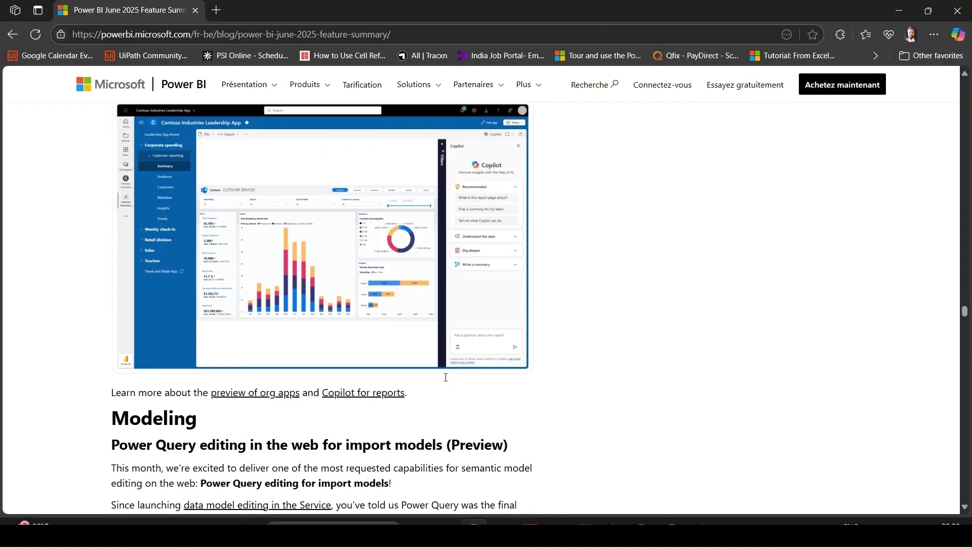
{"action": "scroll", "coordinate": [446, 381], "scroll_direction": "down", "scroll_amount": 6}
{"action": "scroll", "coordinate": [446, 381], "scroll_direction": "up", "scroll_amount": 1}
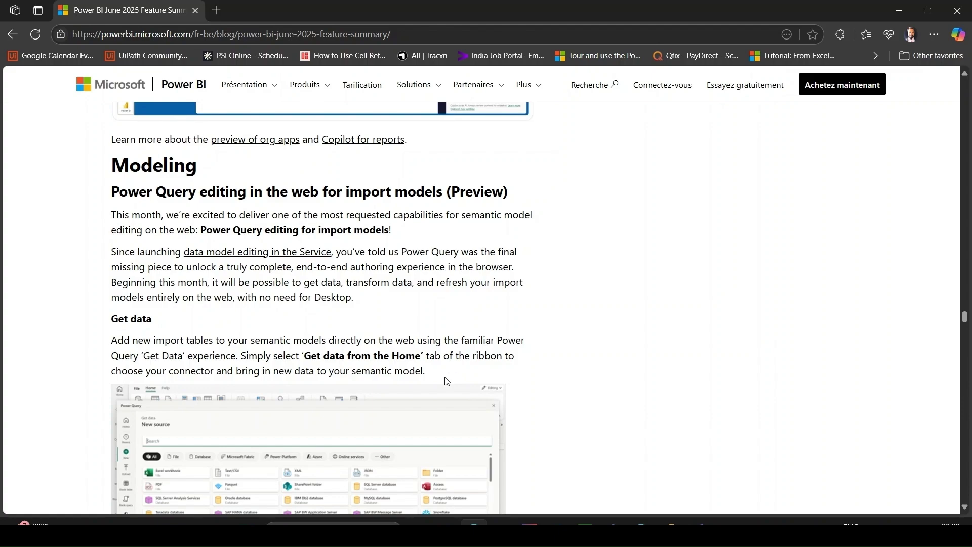
{"action": "scroll", "coordinate": [447, 381], "scroll_direction": "down", "scroll_amount": 1}
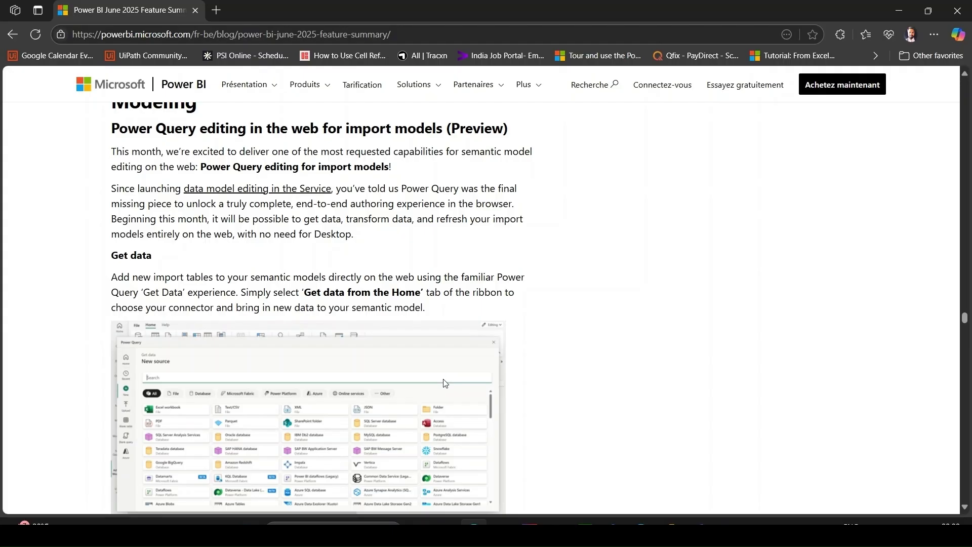
{"action": "scroll", "coordinate": [681, 319], "scroll_direction": "down", "scroll_amount": 3}
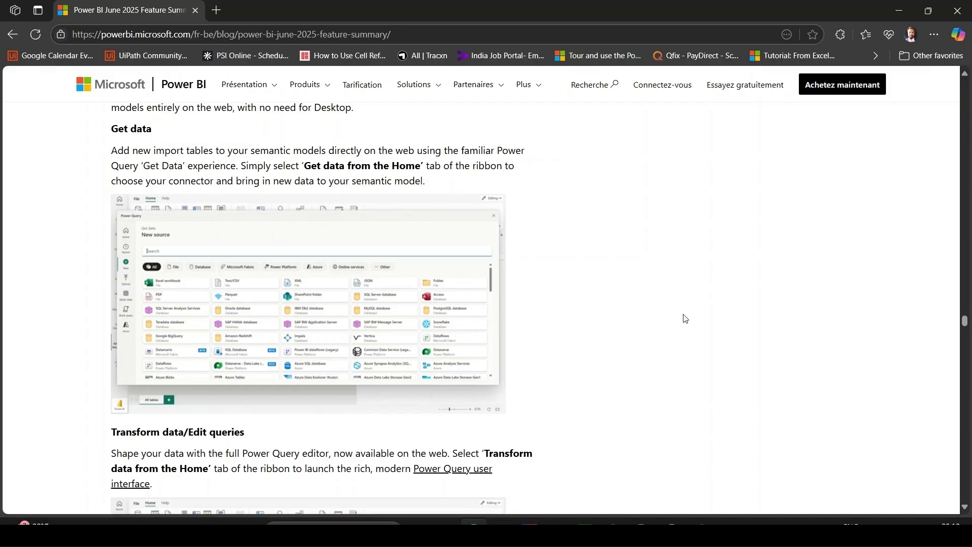
{"action": "scroll", "coordinate": [686, 319], "scroll_direction": "down", "scroll_amount": 5}
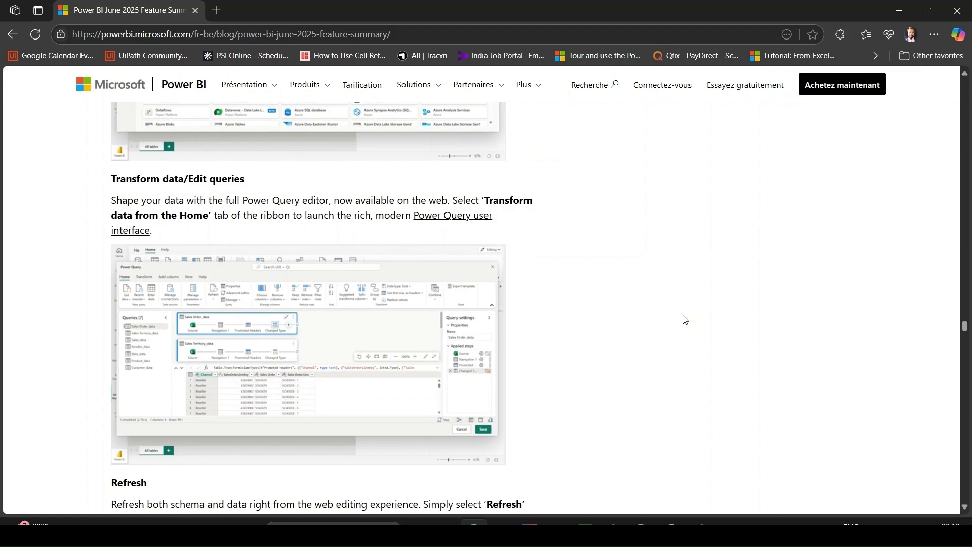
{"action": "scroll", "coordinate": [686, 319], "scroll_direction": "down", "scroll_amount": 3}
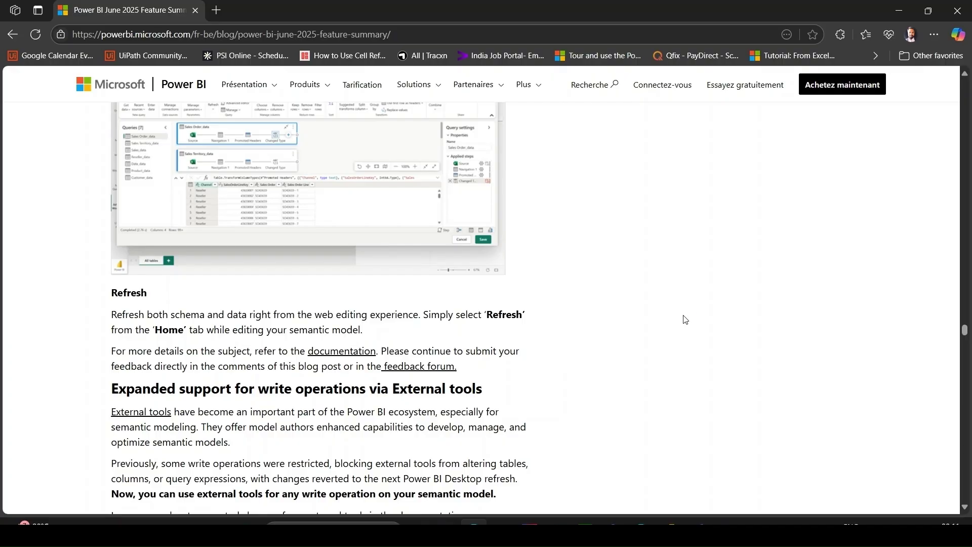
Read the blog sections on external tools write operations, Data Connectivity, org apps in Power BI mobile, and Visualizations.
{"action": "scroll", "coordinate": [685, 319], "scroll_direction": "down", "scroll_amount": 2}
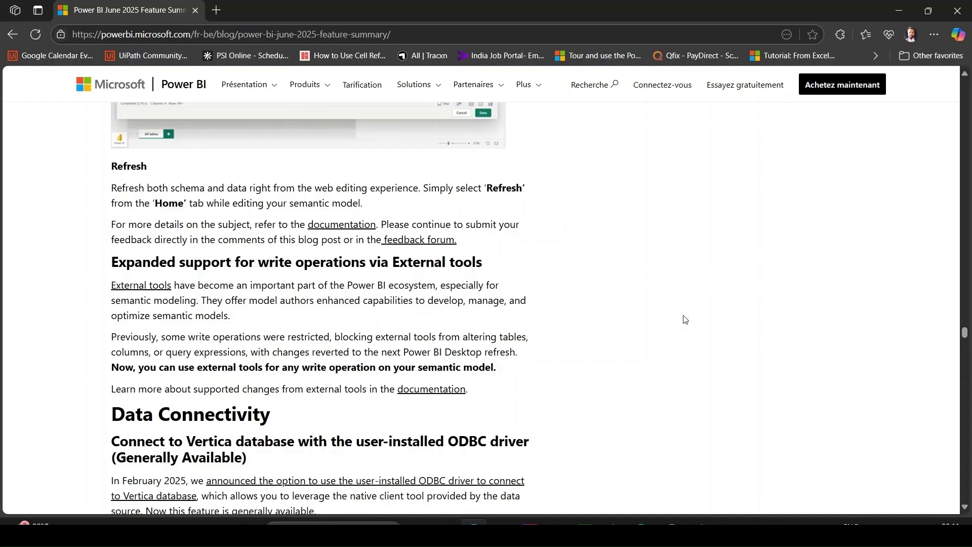
{"action": "scroll", "coordinate": [685, 319], "scroll_direction": "down", "scroll_amount": 4}
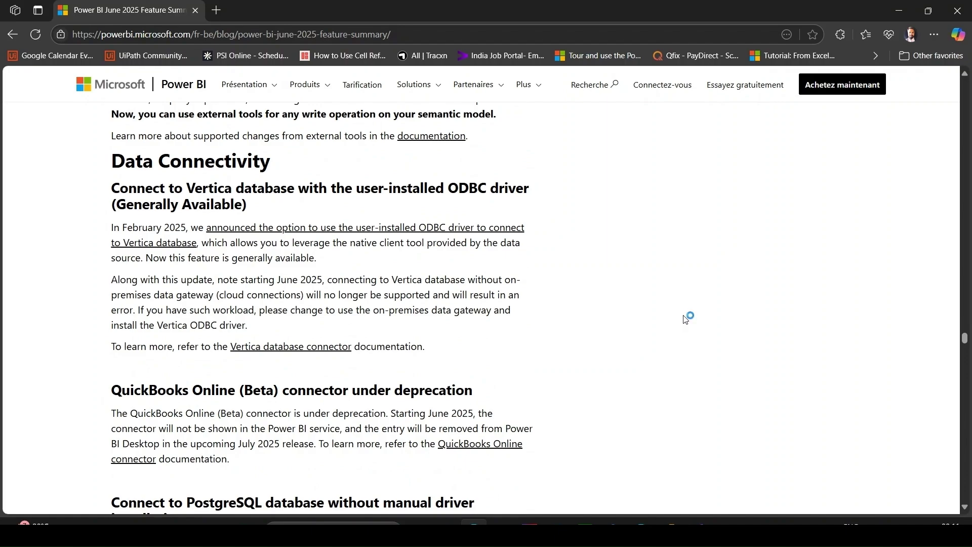
{"action": "scroll", "coordinate": [686, 319], "scroll_direction": "down", "scroll_amount": 3}
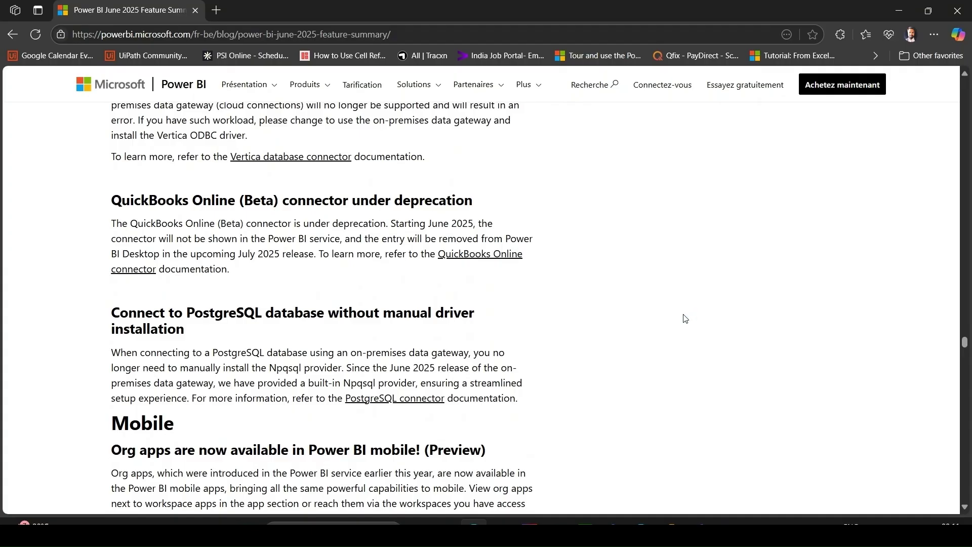
{"action": "scroll", "coordinate": [686, 318], "scroll_direction": "down", "scroll_amount": 5}
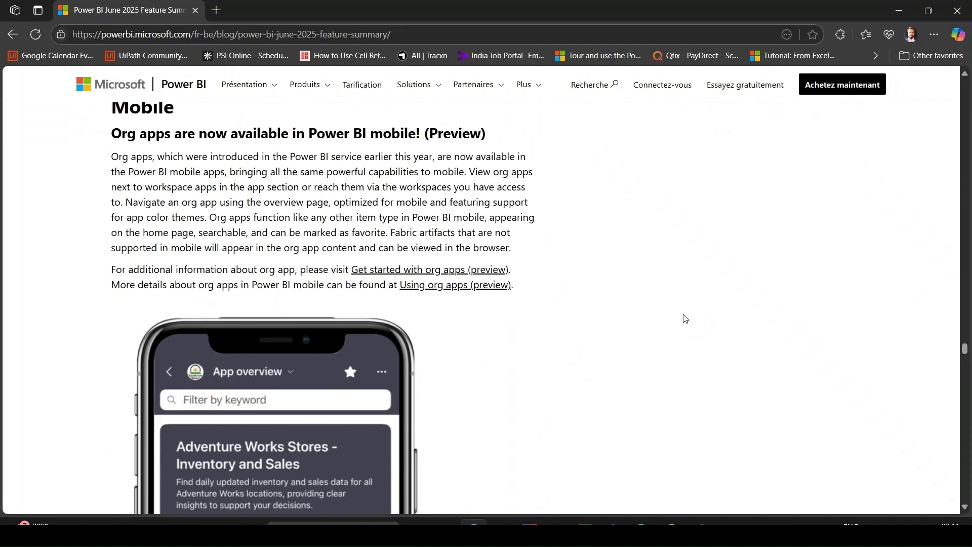
{"action": "scroll", "coordinate": [686, 318], "scroll_direction": "up", "scroll_amount": 1}
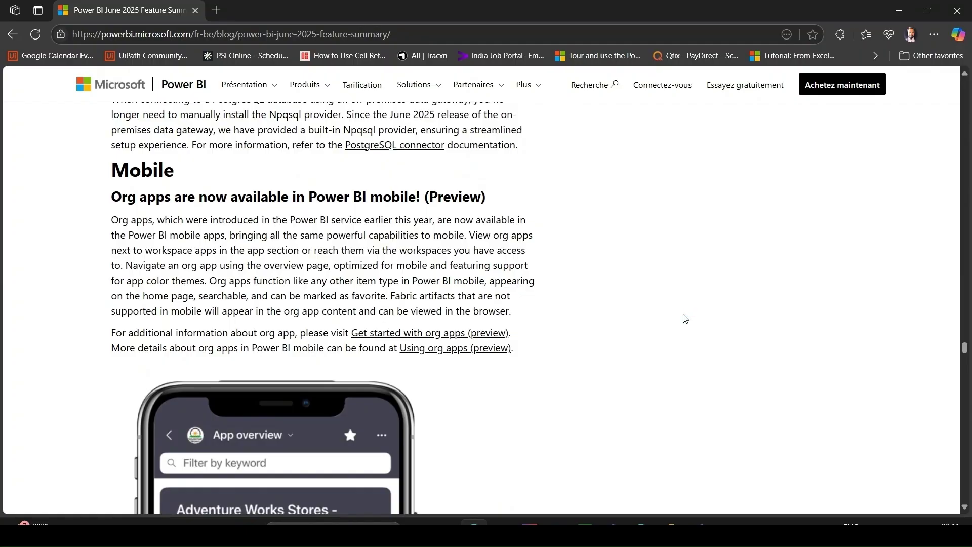
{"action": "scroll", "coordinate": [686, 318], "scroll_direction": "down", "scroll_amount": 10}
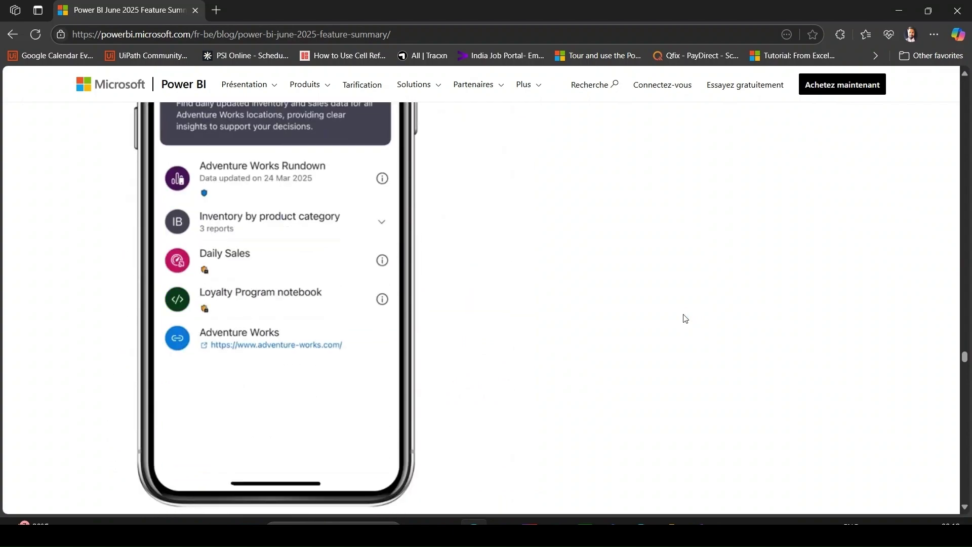
{"action": "scroll", "coordinate": [686, 318], "scroll_direction": "down", "scroll_amount": 10}
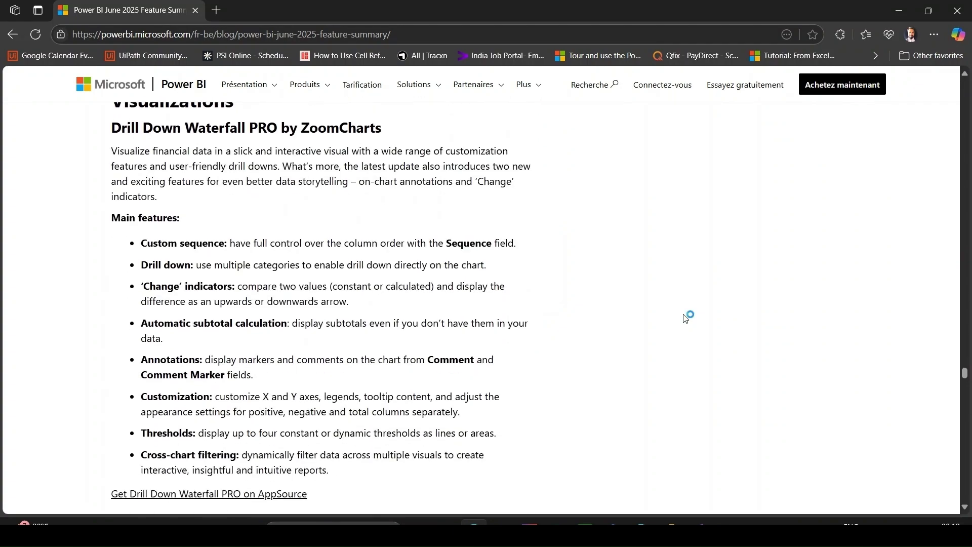
{"action": "scroll", "coordinate": [686, 318], "scroll_direction": "up", "scroll_amount": 1}
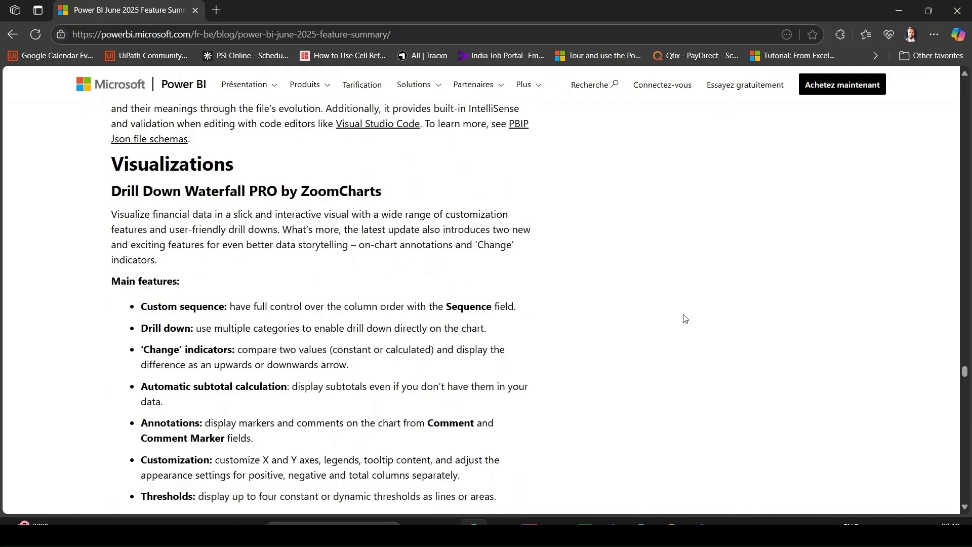